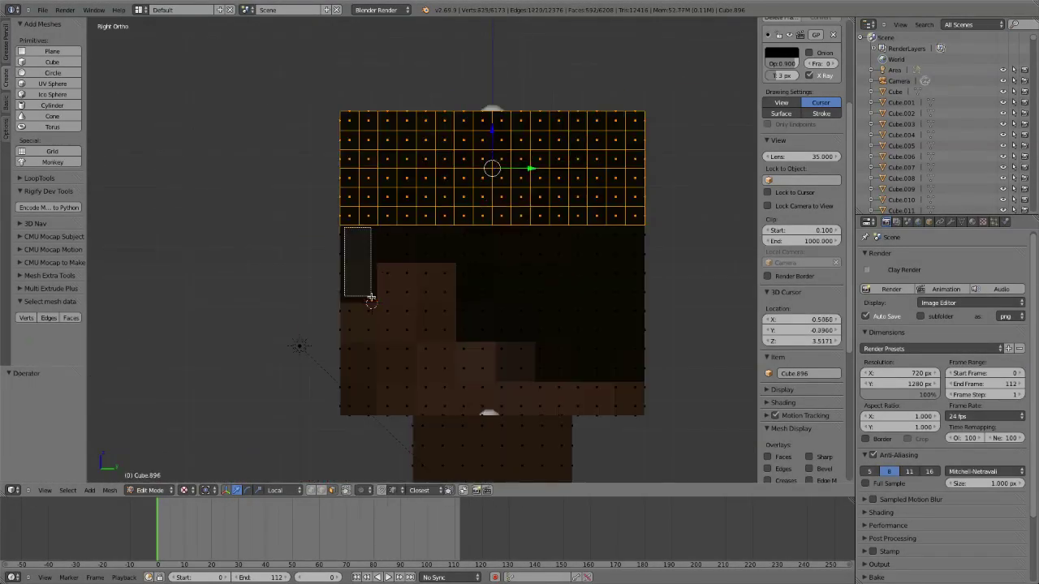
- Box-select the side hair faces and show the head textured in solid shading
left_click_drag(546, 307, 645, 378)
left_click_drag(544, 373, 546, 375)
key("alt+z")
middle_click_drag(545, 375, 487, 308)
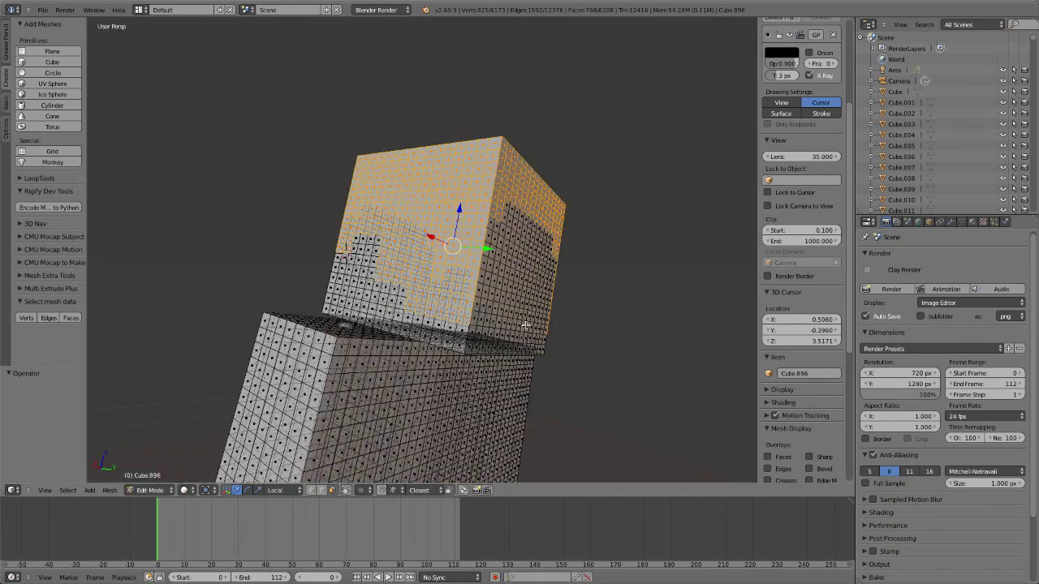
left_click_drag(778, 140, 778, 357)
left_click(782, 189)
left_click(801, 220)
- Add the back hair faces to the selection from the rear preset view
left_click(45, 490)
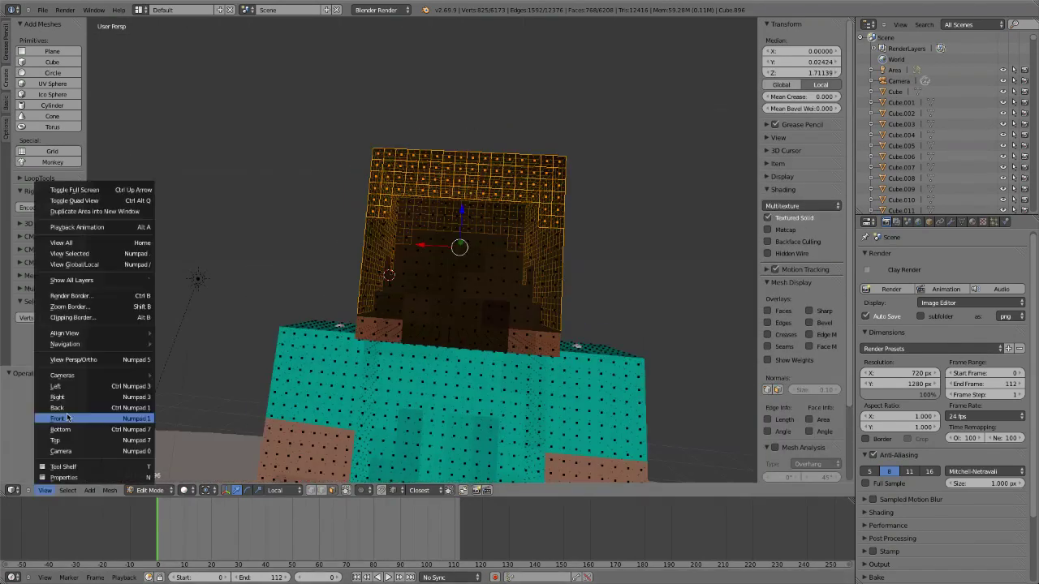
left_click(57, 418)
mouse_move(406, 325)
middle_mouse_down()
mouse_move(438, 308)
mouse_move(422, 316)
middle_mouse_up()
left_click(44, 490)
left_click(92, 407)
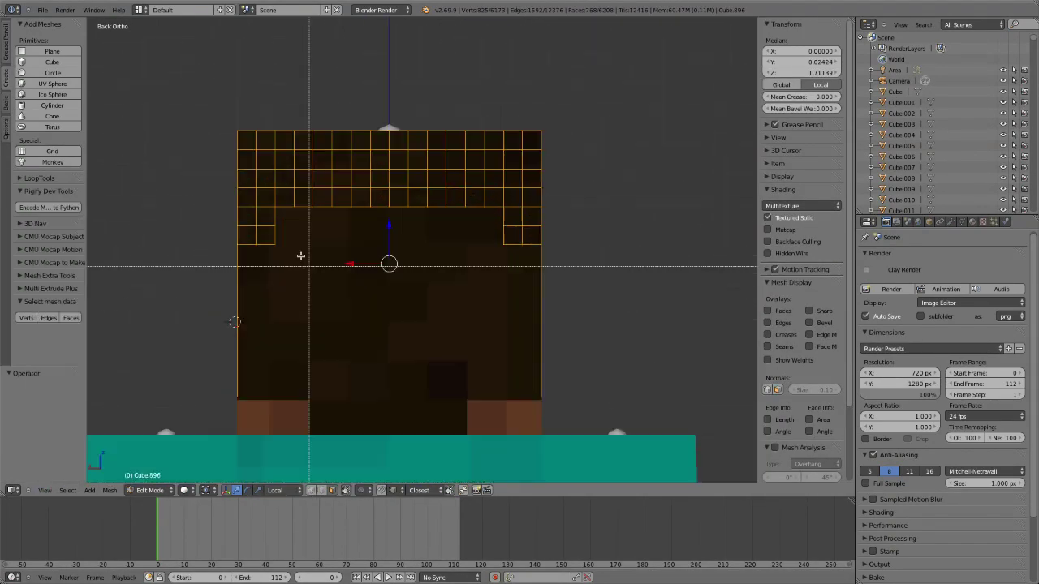
left_click_drag(533, 259, 325, 395)
middle_click_drag(324, 394, 495, 231)
- Separate the hair into object Cube.897 with a new material, and begin parenting it to the posed armature
key("p")
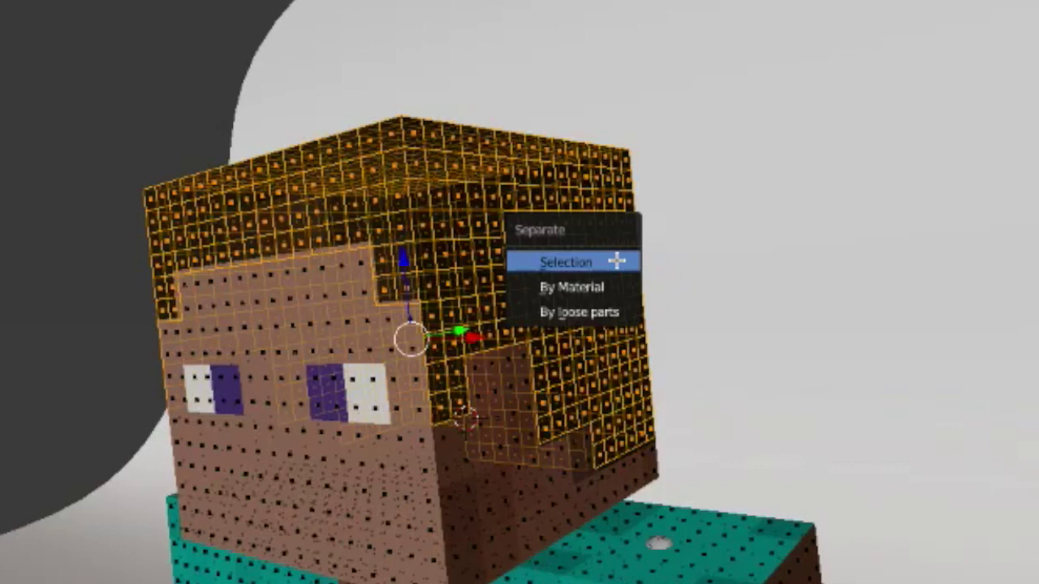
left_click(617, 261)
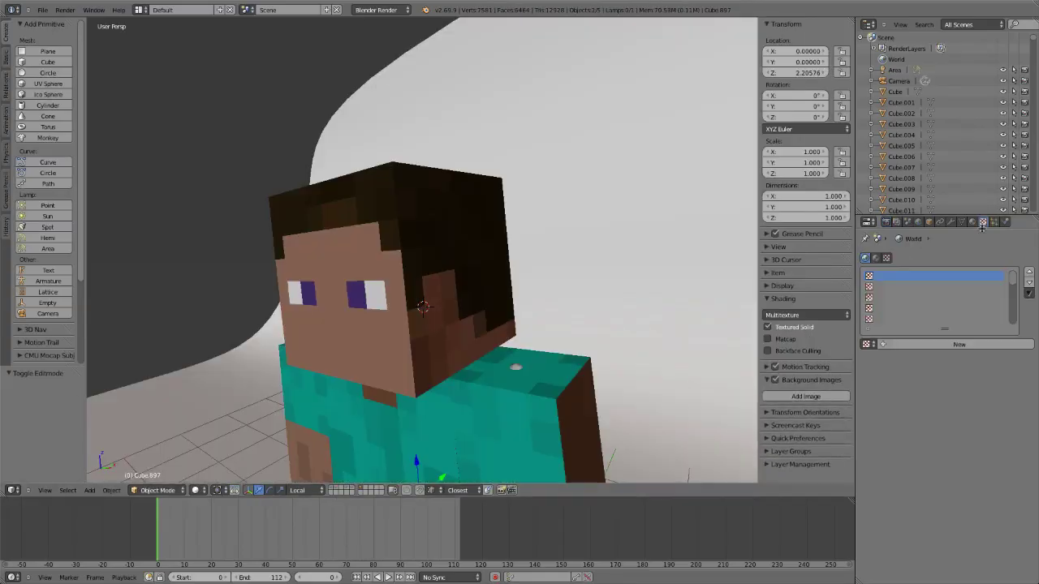
left_click(917, 293)
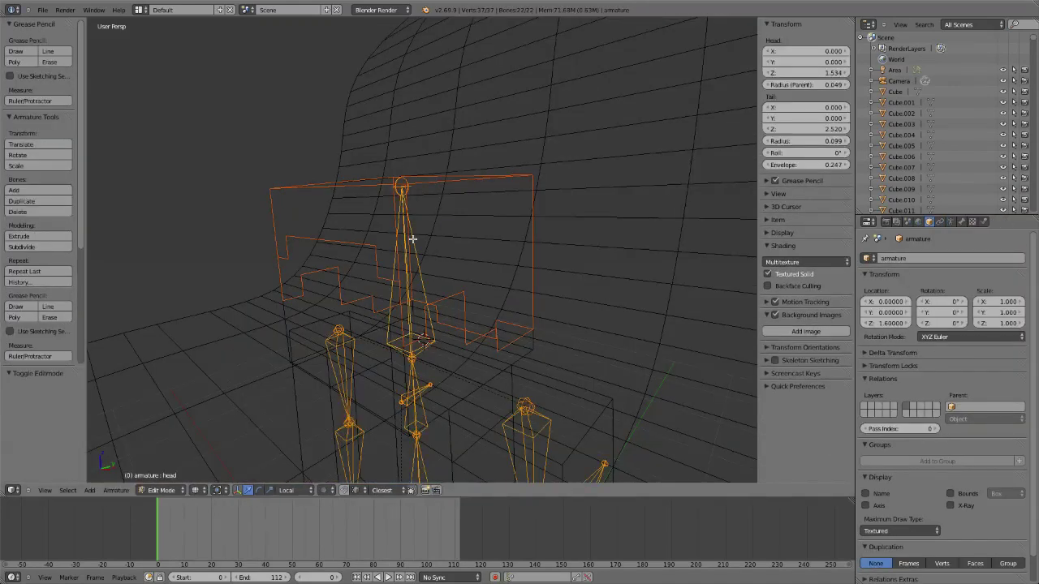
key("ctrl+Tab")
key("ctrl+p")
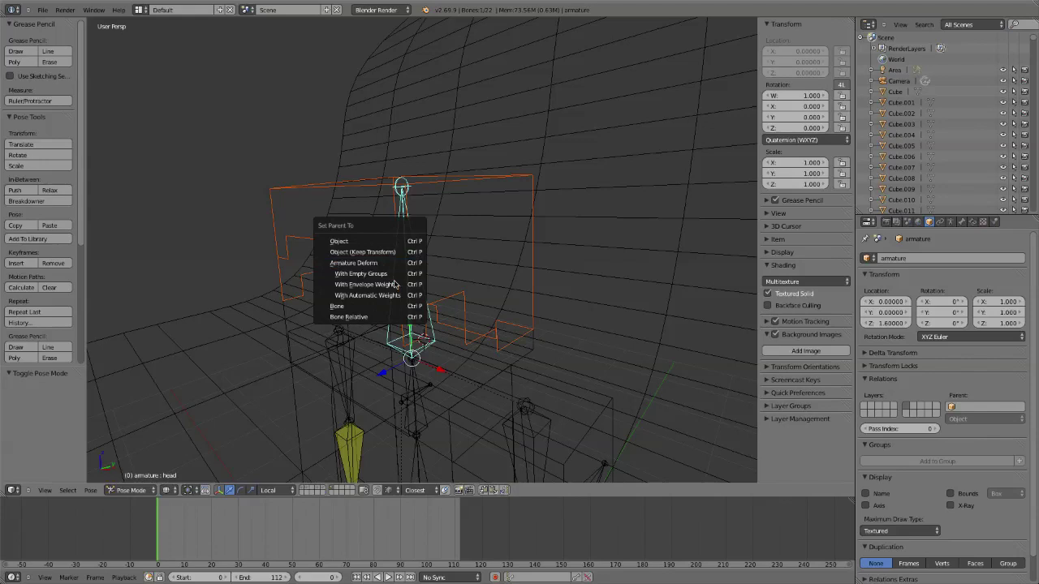
- Parent the hair with Armature Deform, set Solidify thickness to 0.0443, and restore the Default layout
left_click(379, 263)
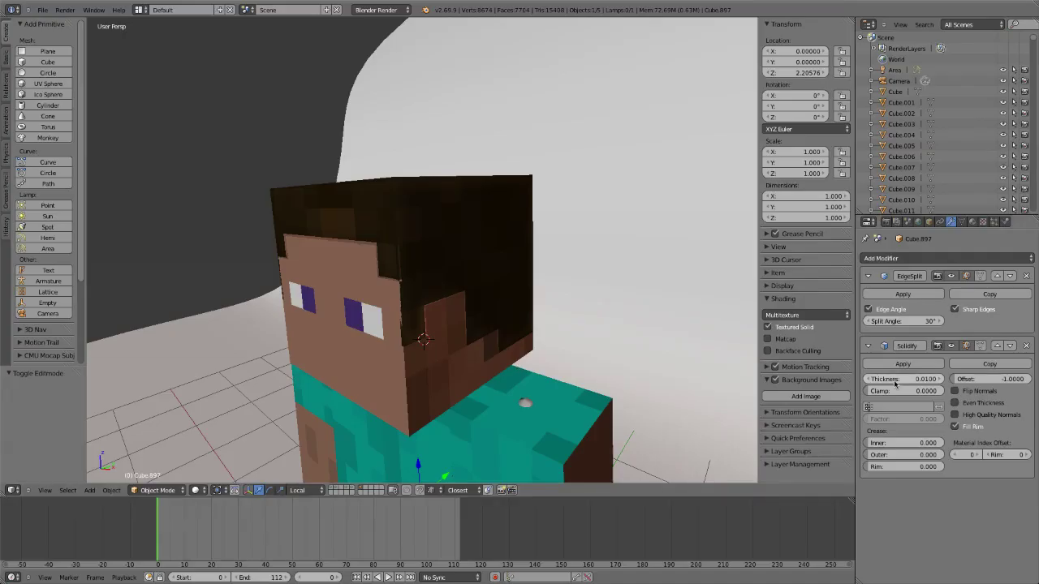
left_click_drag(720, 323, 779, 322)
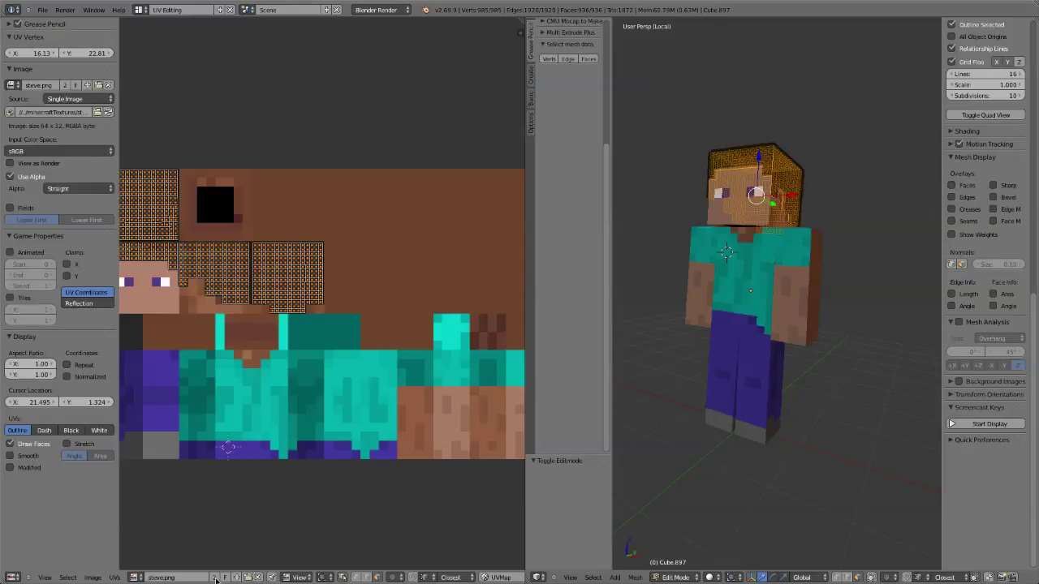
left_click(167, 9)
left_click(160, 56)
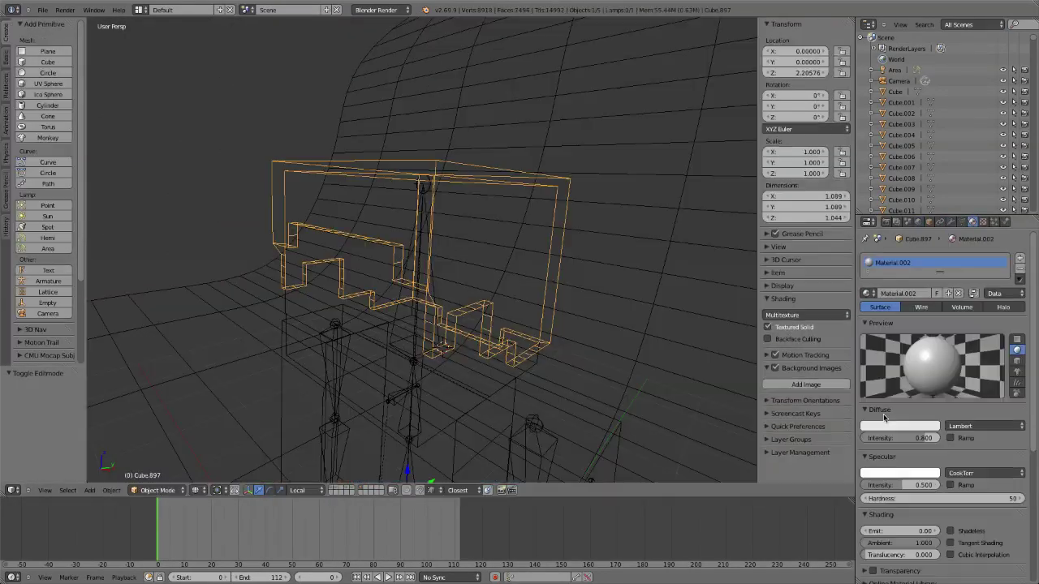
- Darken the hair's diffuse colour value to 0.233
left_click(889, 425)
left_click(932, 318)
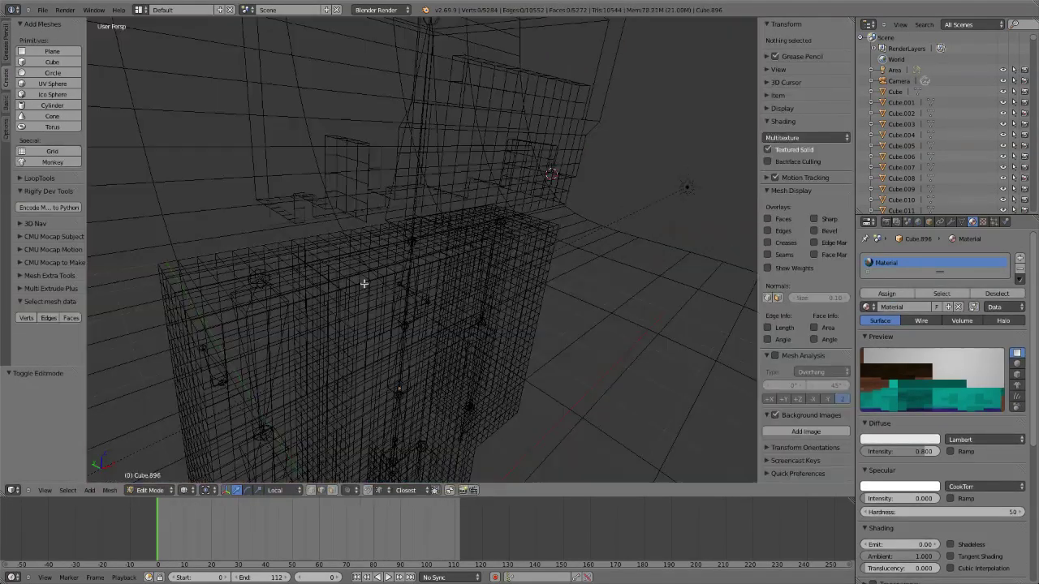
- Box-select and hide body parts, using linked selection, until only the teal shirt torso remains
left_click_drag(210, 222, 355, 325)
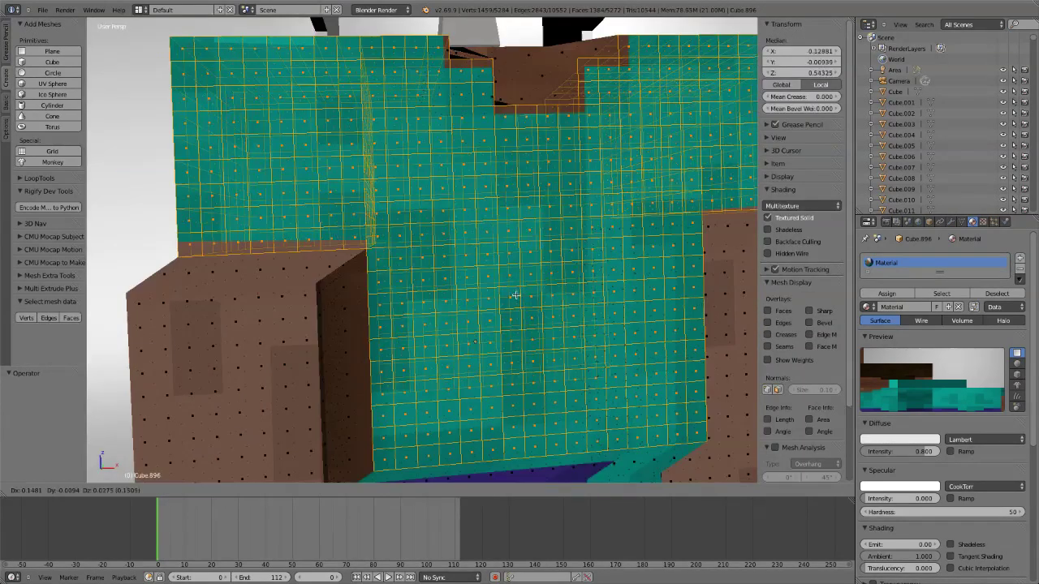
key("h")
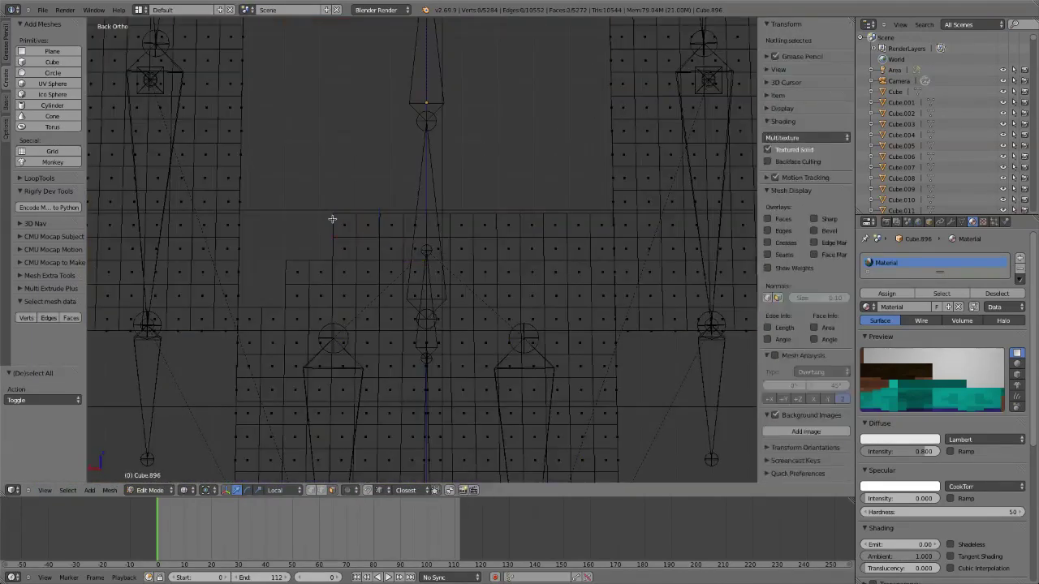
left_click_drag(379, 236, 459, 282)
key("l")
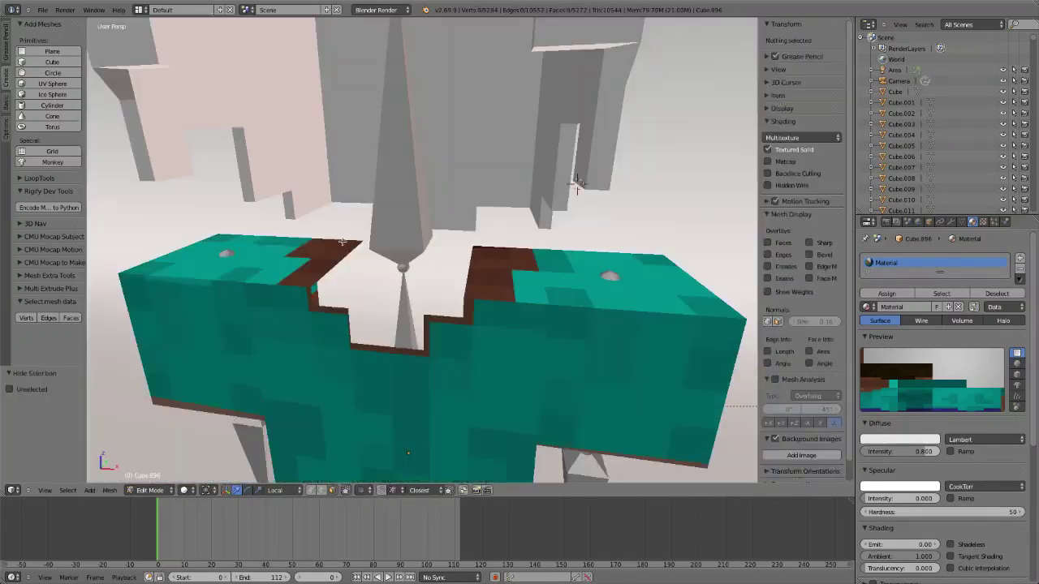
left_click(44, 490)
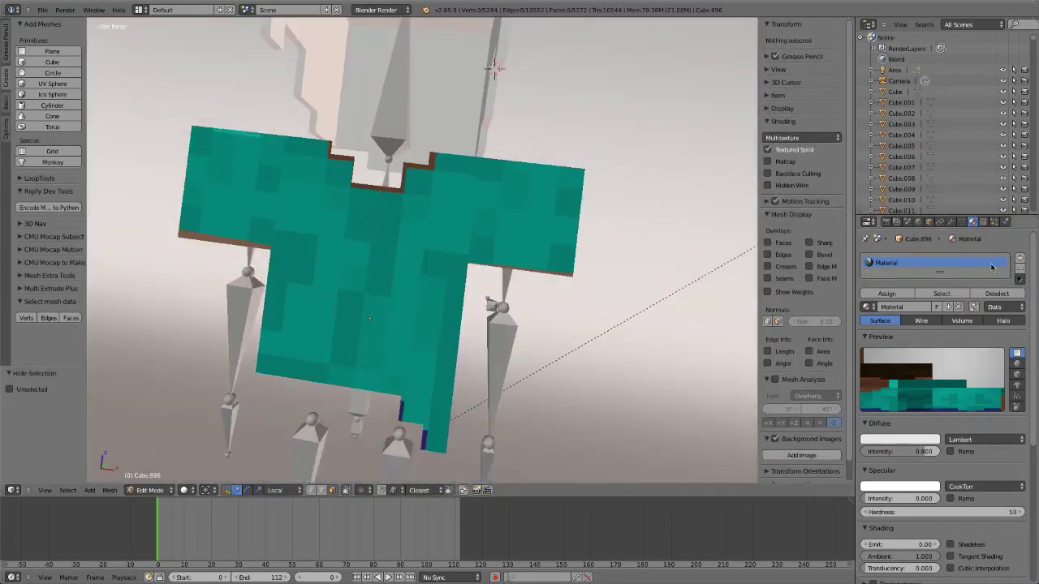
- Add a vertex group named Shirt for the shirt faces
left_click(962, 221)
left_click(1019, 347)
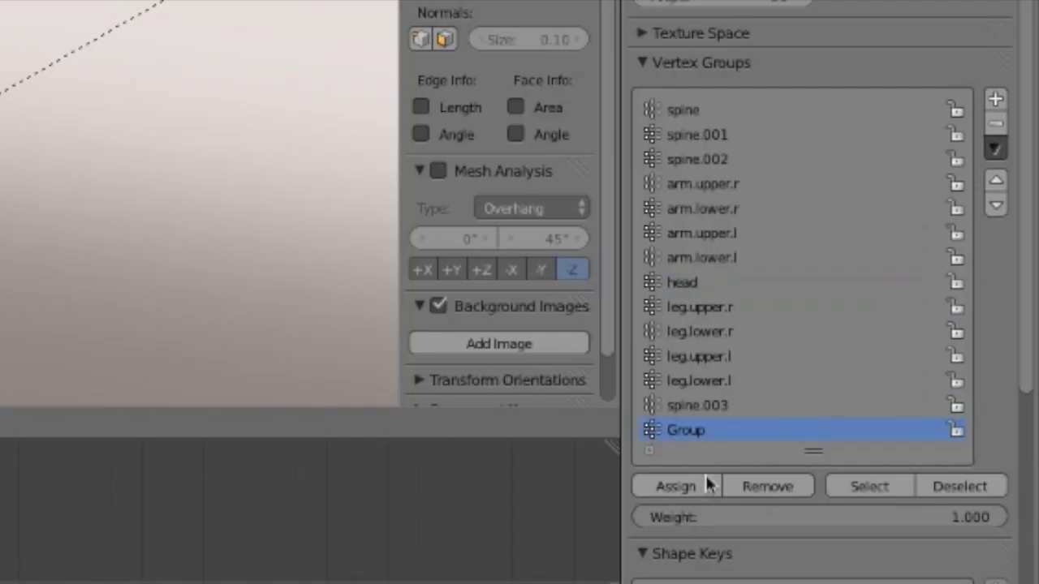
double_click(747, 432)
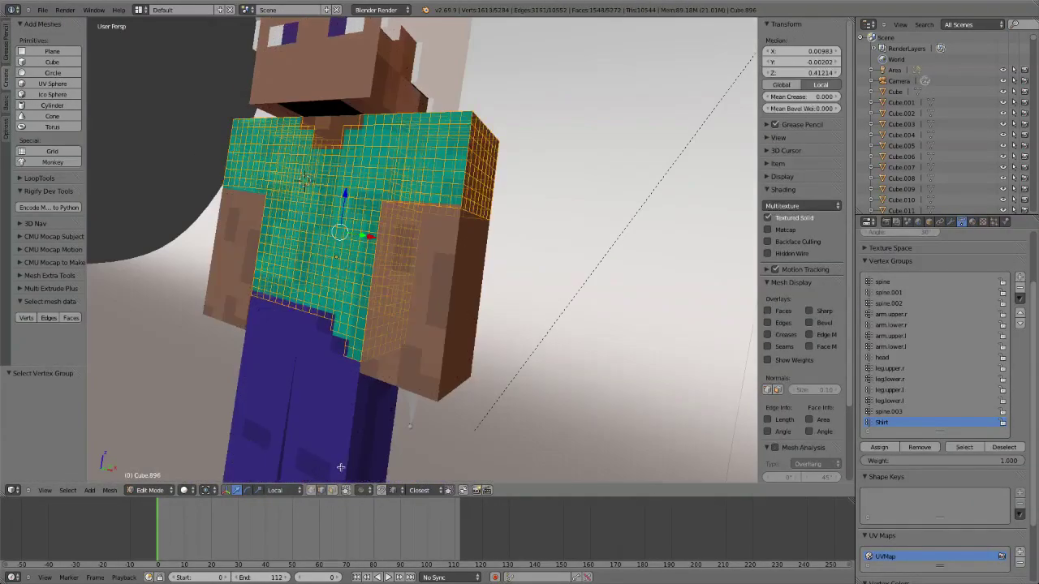
- Extrude the shirt faces, fatten them outward, and scale the new shell to 0.942
key("alt+e")
left_click(340, 467)
key("e")
key("Escape")
middle_click_drag(243, 365, 422, 349)
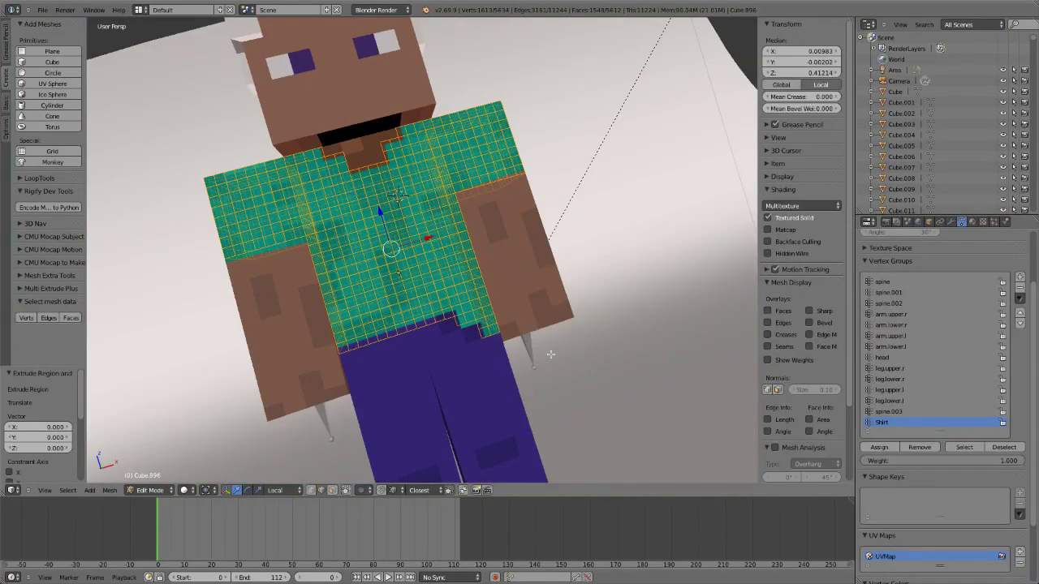
key("s")
left_click(543, 336)
middle_click_drag(543, 336, 325, 292)
key("g")
key("Escape")
key("s")
left_click(263, 289)
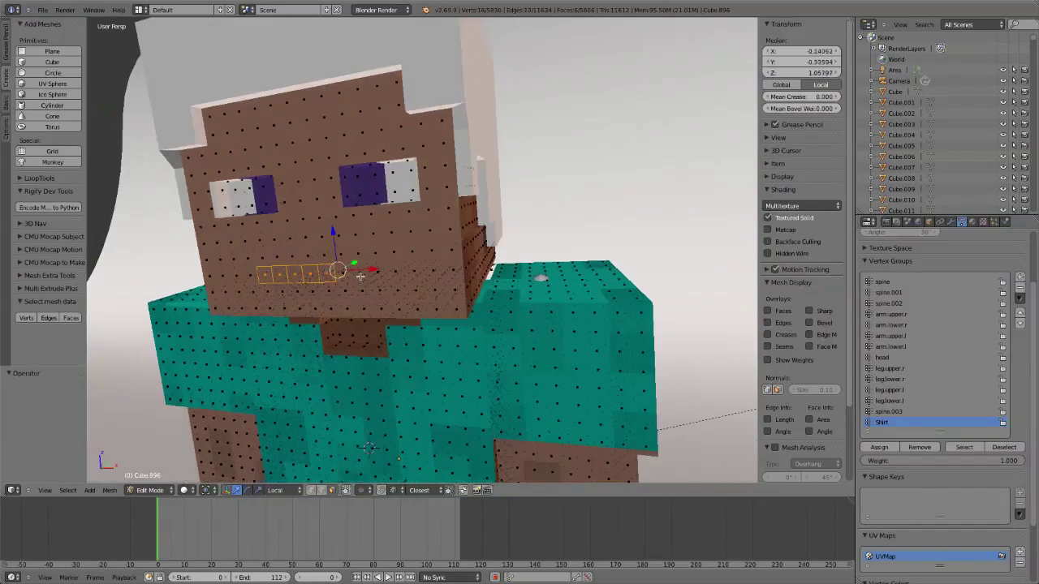
- Orbit to view the face and reveal all hidden body geometry
middle_click_drag(360, 276, 300, 271)
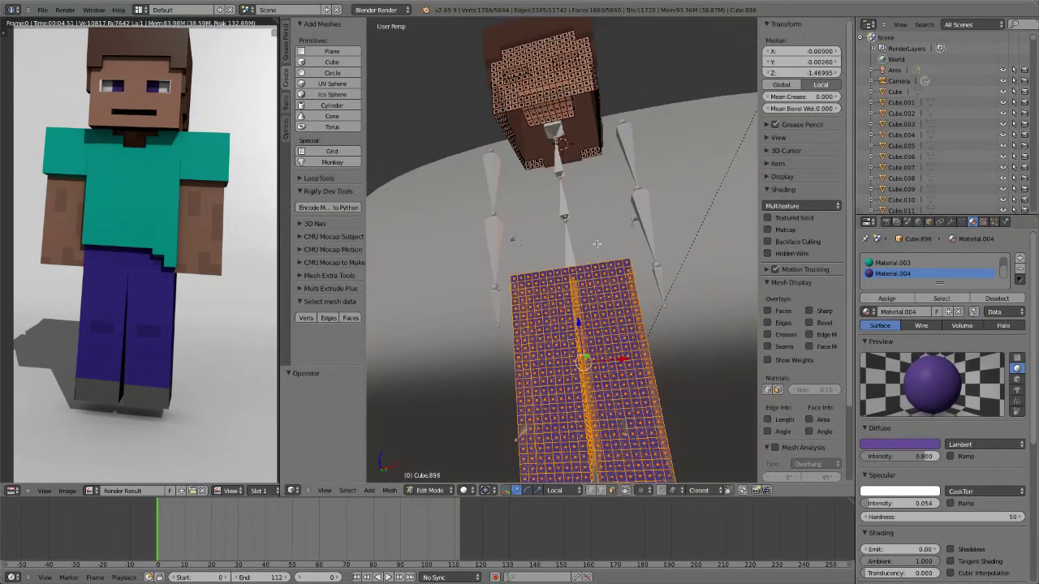
key("alt+h")
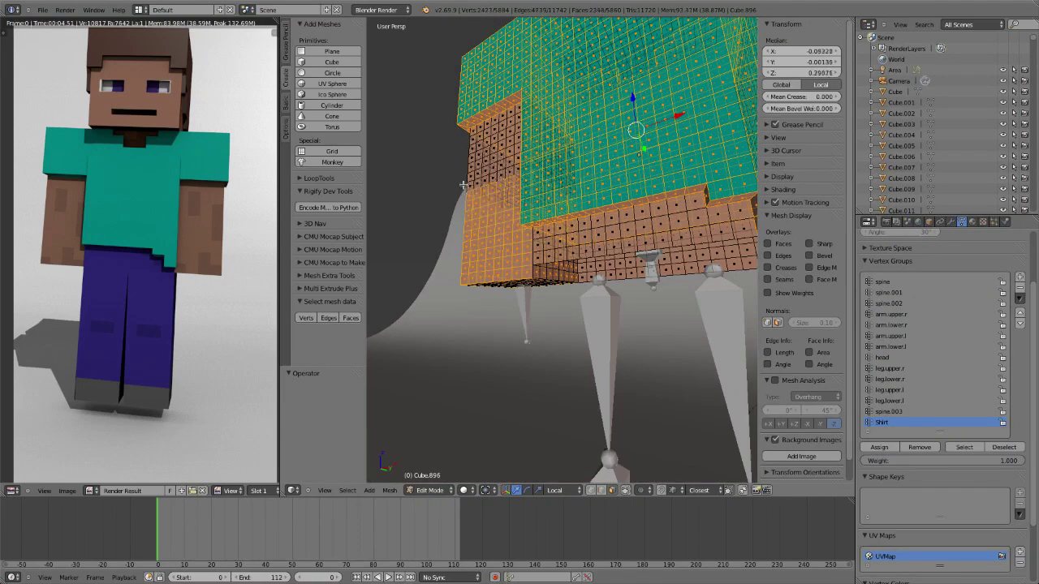
- Select the linked faces and the faces beside the eye on Steve's head
key("l")
middle_click_drag(483, 162, 398, 240)
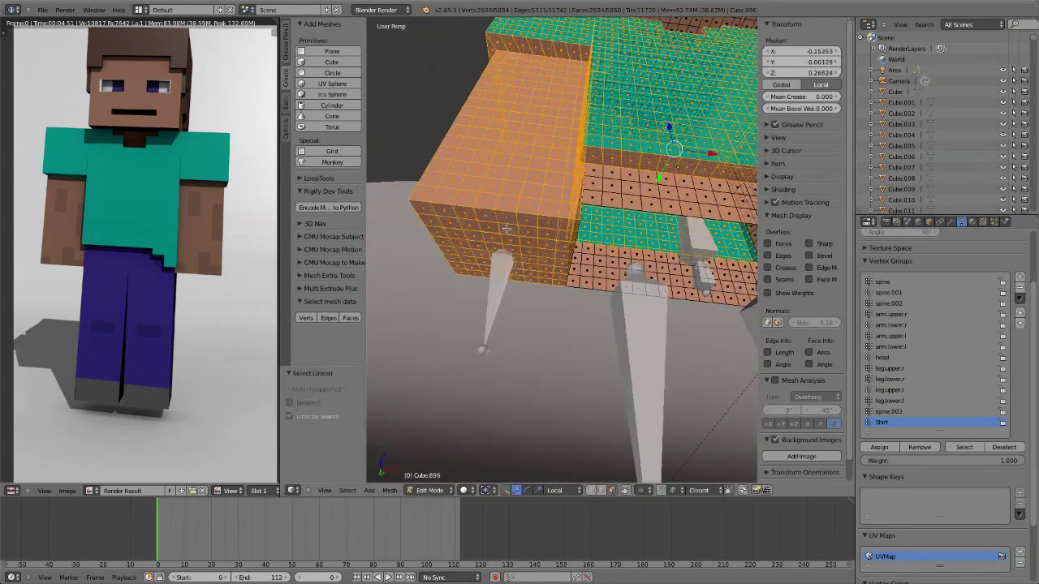
mouse_move(506, 229)
middle_mouse_down()
mouse_move(528, 212)
mouse_move(552, 243)
mouse_move(565, 224)
mouse_move(518, 319)
mouse_move(585, 178)
mouse_move(503, 248)
middle_mouse_up()
right_click(566, 224)
right_click(498, 234)
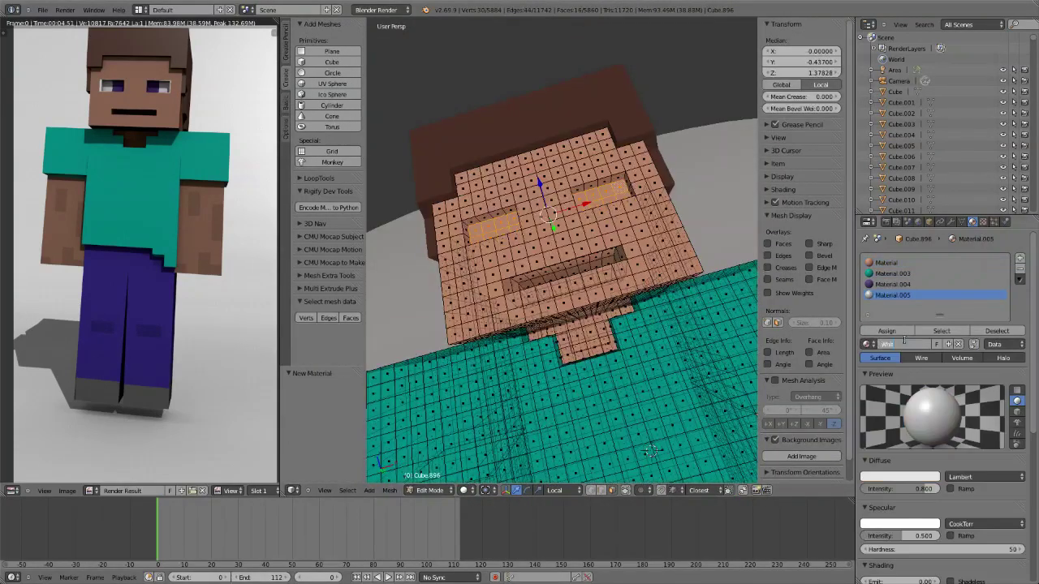
scroll(893, 347, "up", 2, "ctrl")
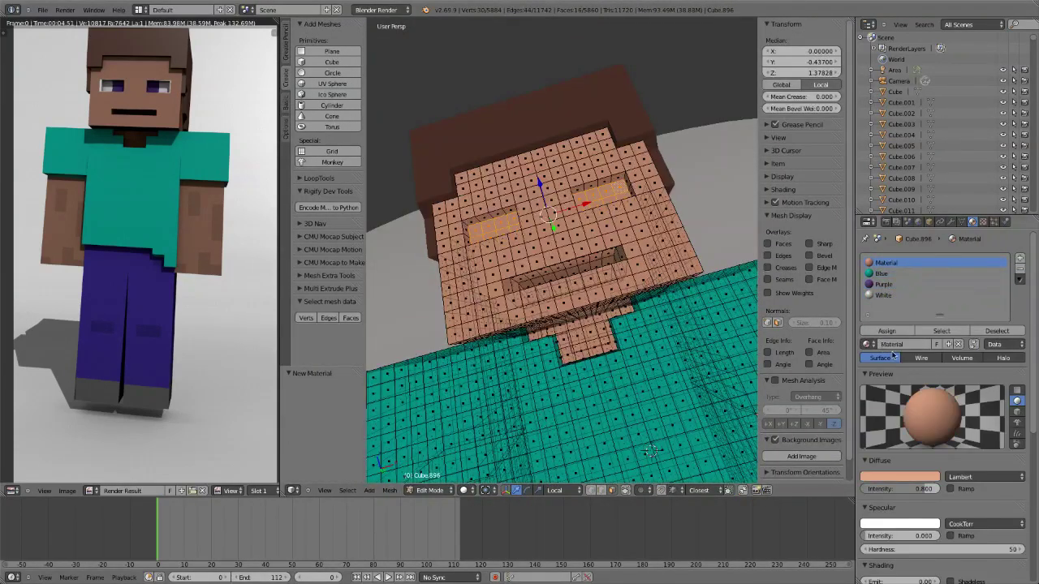
scroll(892, 357, "down", 3, "ctrl")
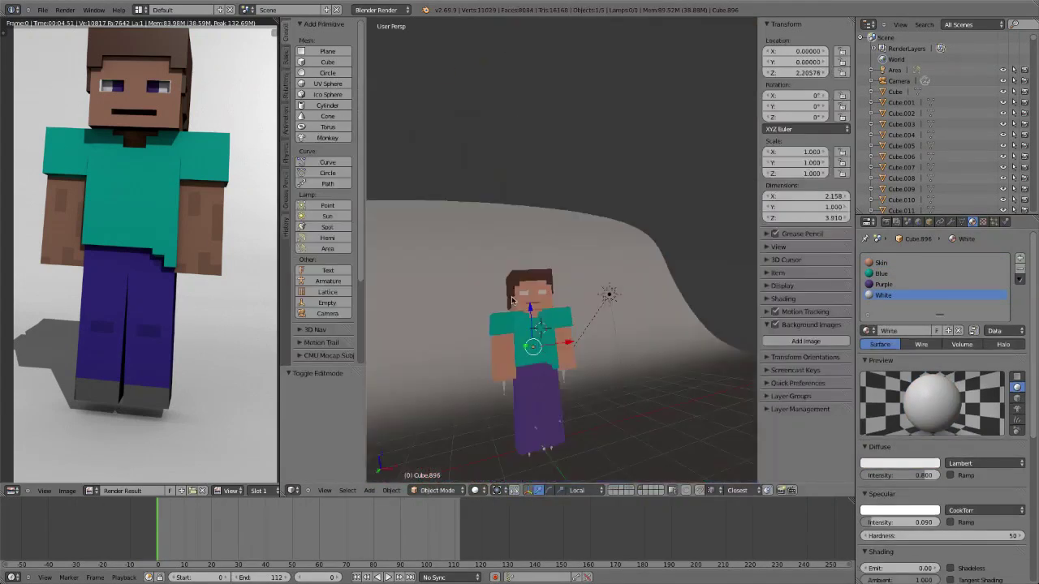
scroll(592, 325, "up", 4)
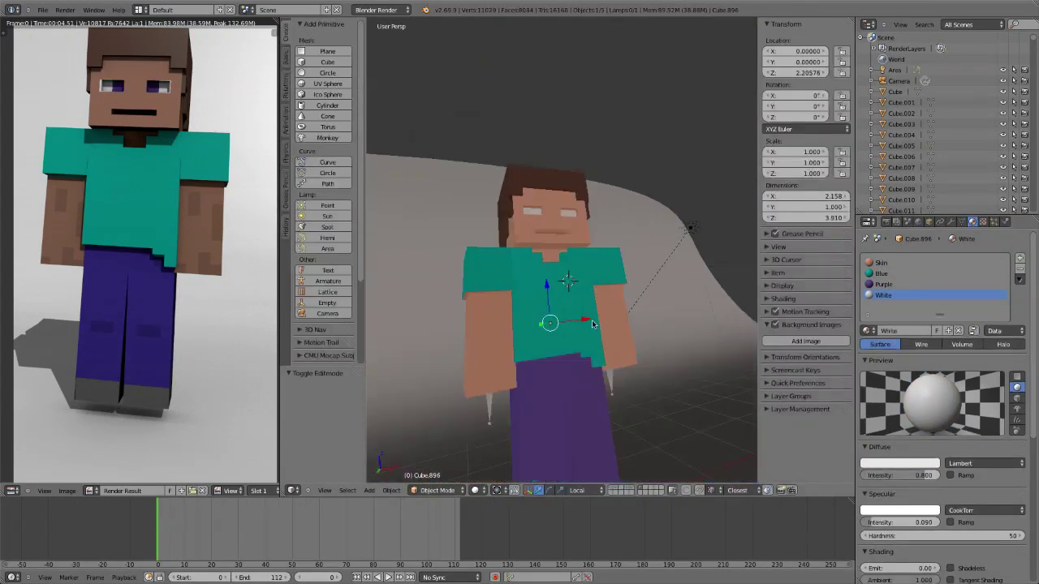
- Switch to wireframe, select the head, and preview Steve in rendered shading
key("z")
right_click(583, 207)
key("shift+z")
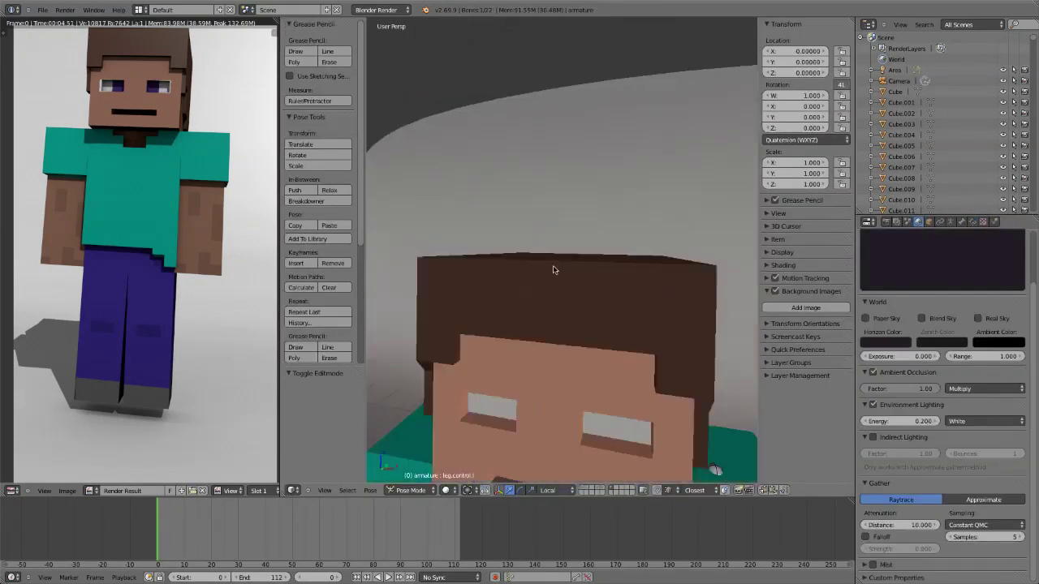
- Add a cube, then scale and move it along X into the eye as a pupil
key("shift+a")
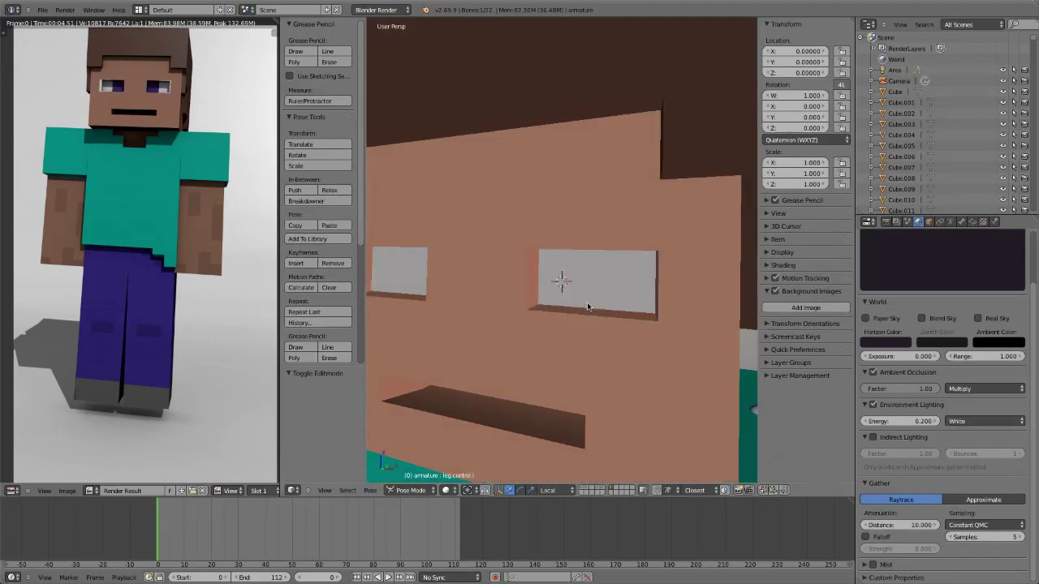
key("shift+a")
left_click(642, 304)
key("s")
key("g")
key("x")
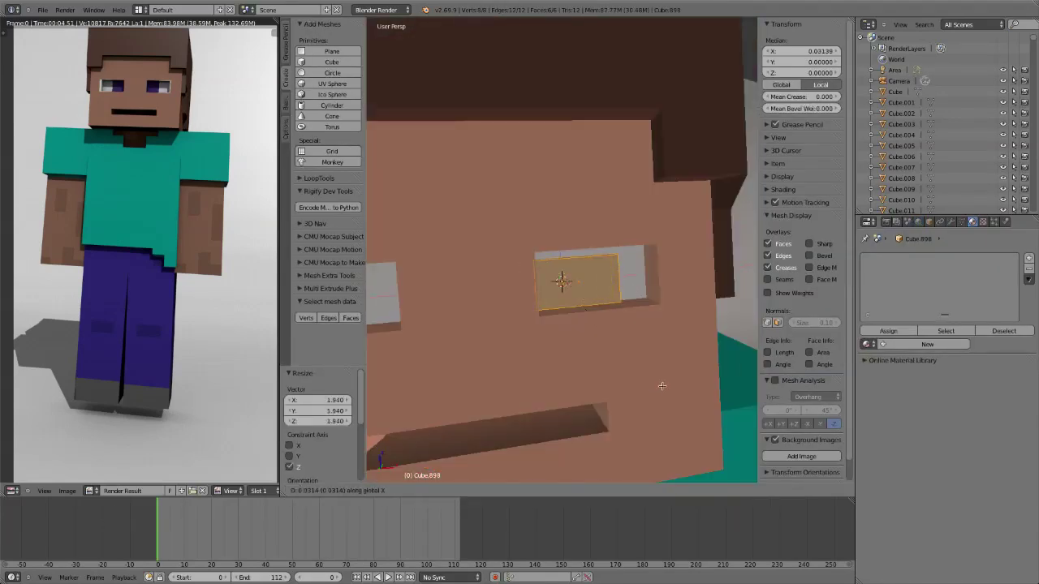
scroll(661, 386, "down", 5)
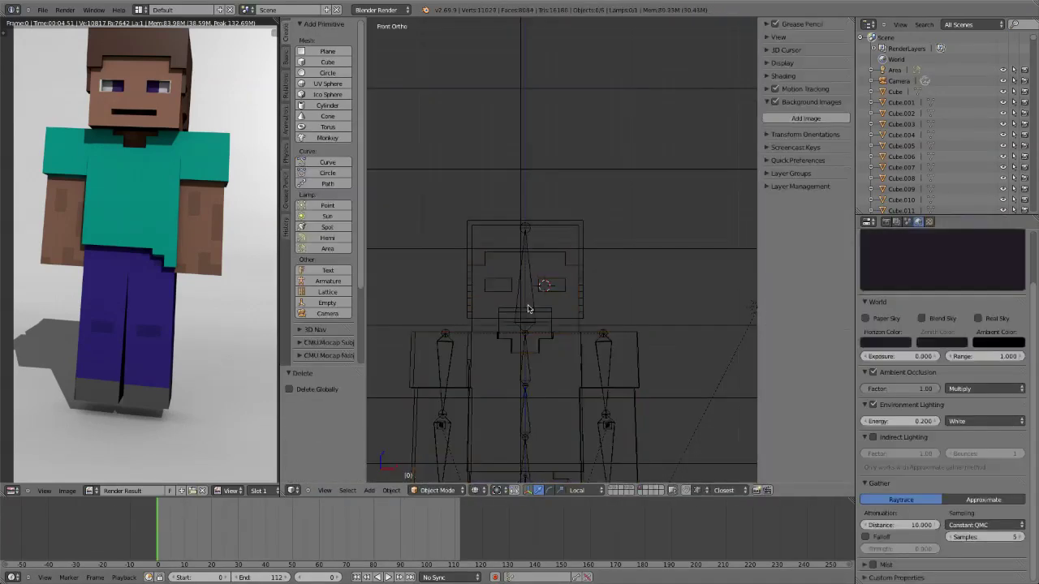
key("shift+s")
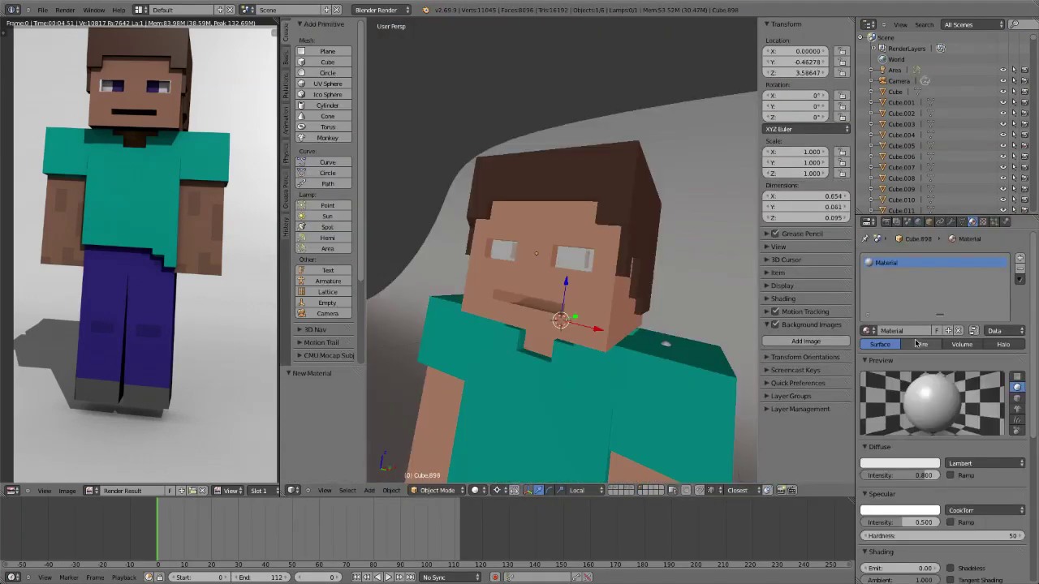
- Set the pupil cube's diffuse colour to purple
left_click(899, 464)
left_click(906, 344)
mouse_move(931, 341)
left_mouse_down()
mouse_move(931, 373)
mouse_move(933, 352)
left_mouse_up()
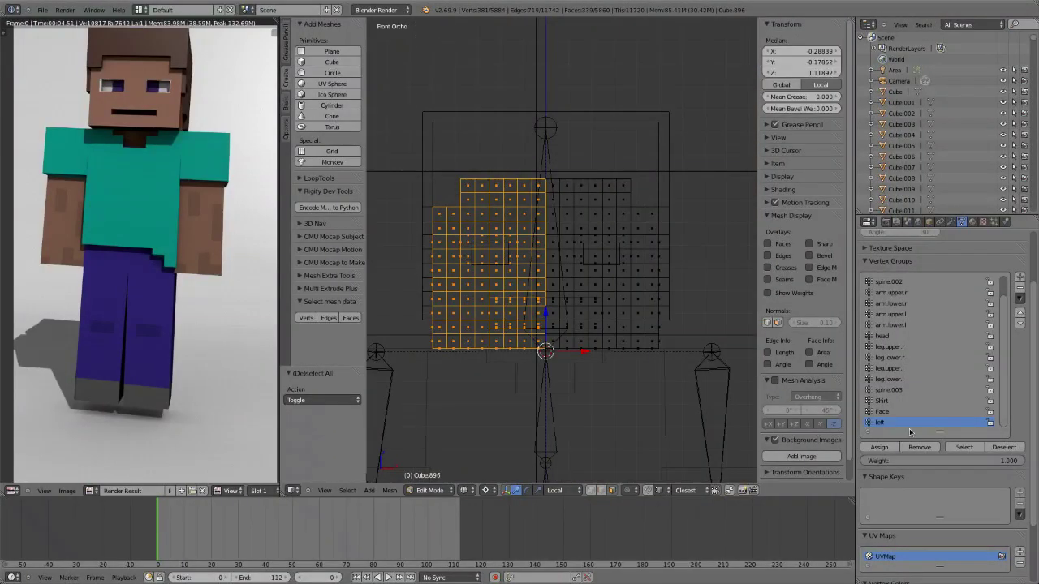
- Set up the right vertex group and remove the extra unnamed group
key("a")
left_click(964, 447)
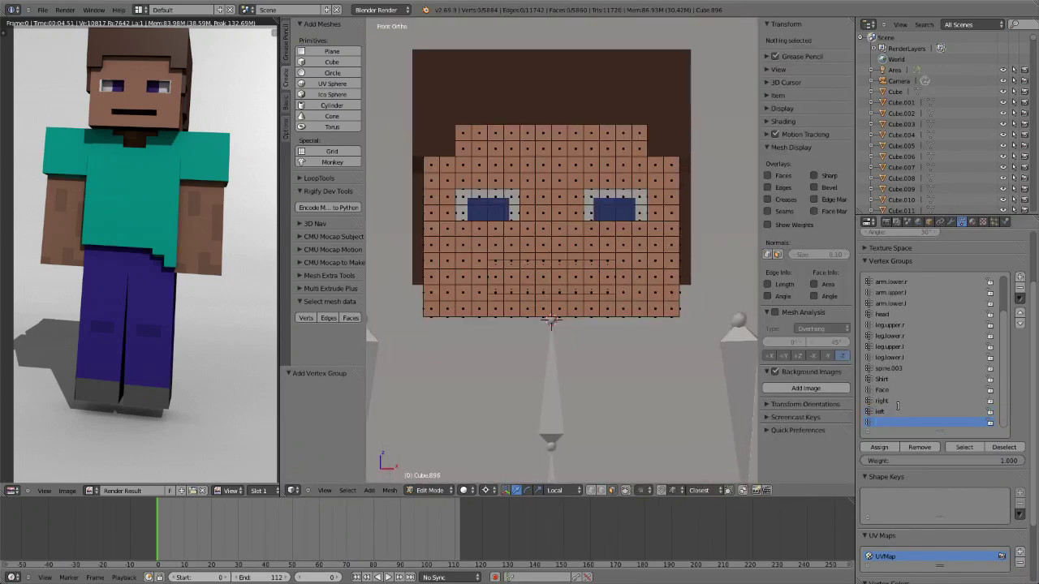
double_click(907, 423)
key("BackSpace")
left_click(919, 447)
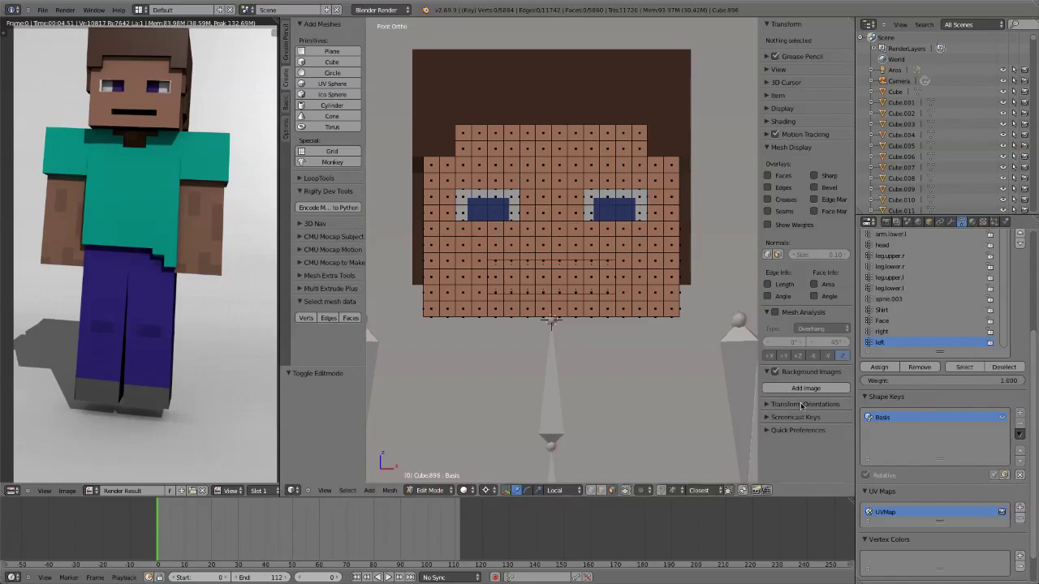
- Add a new shape key and flatten the eye row on Z to close both eyes
left_click(1019, 412)
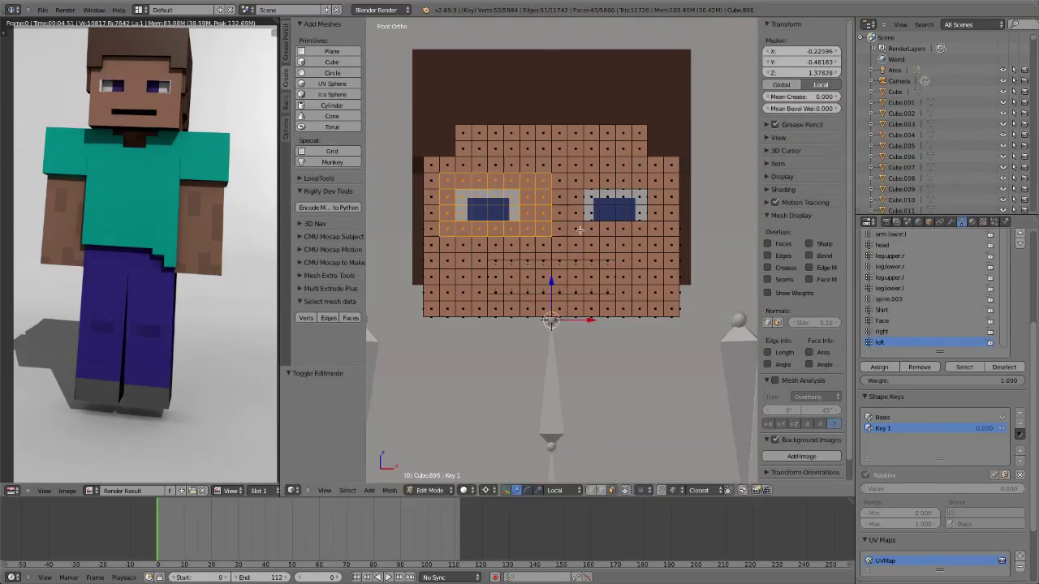
key("a")
key("b")
left_click_drag(387, 185, 712, 235)
scroll(556, 366, "up", 1)
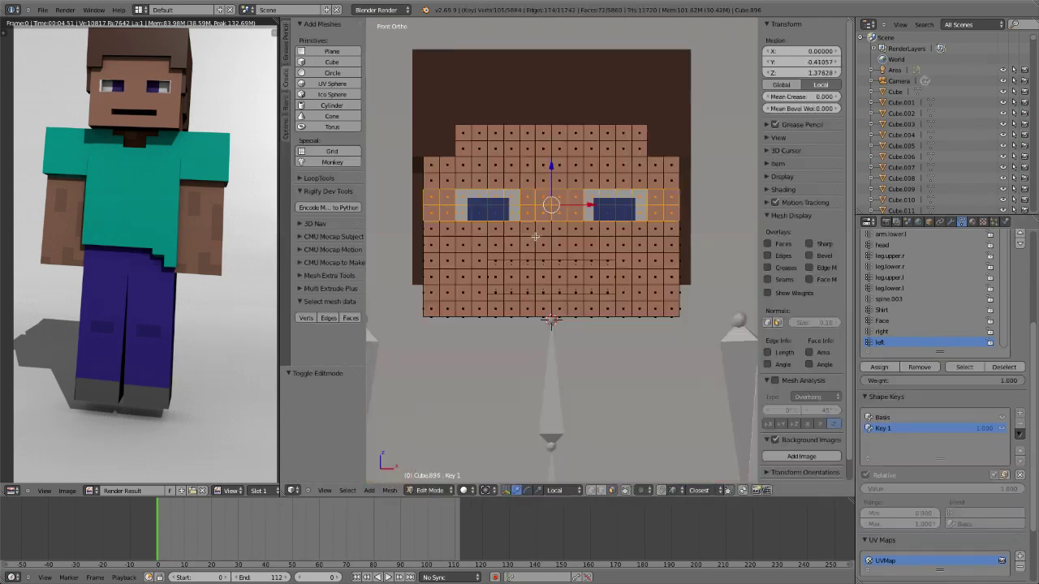
key("s")
key("z")
left_click(577, 228)
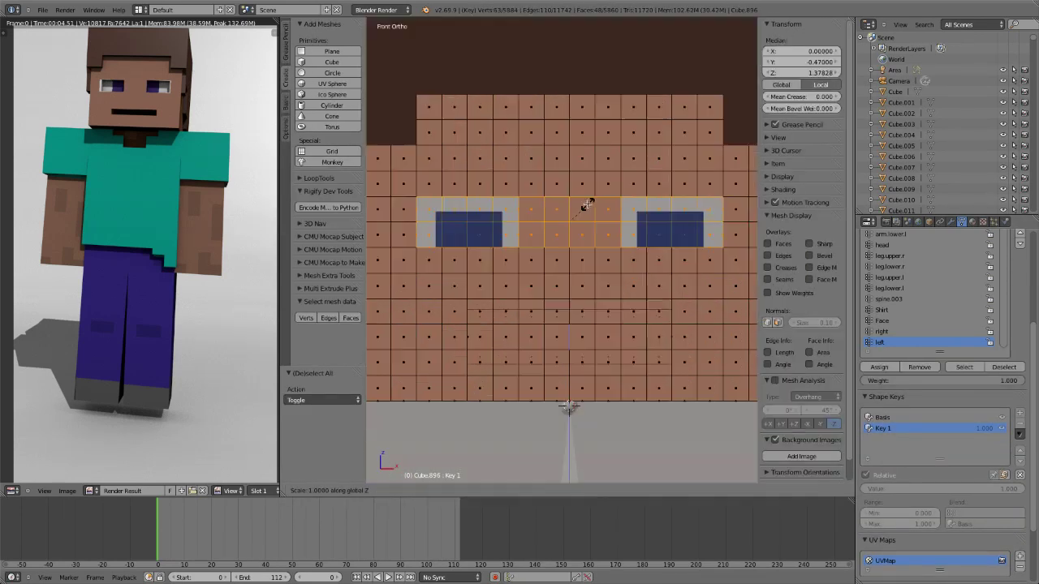
key("Tab")
- Rename the eye-close key, limit it to the left vertex group, and test its value
double_click(901, 401)
type("EyesC")
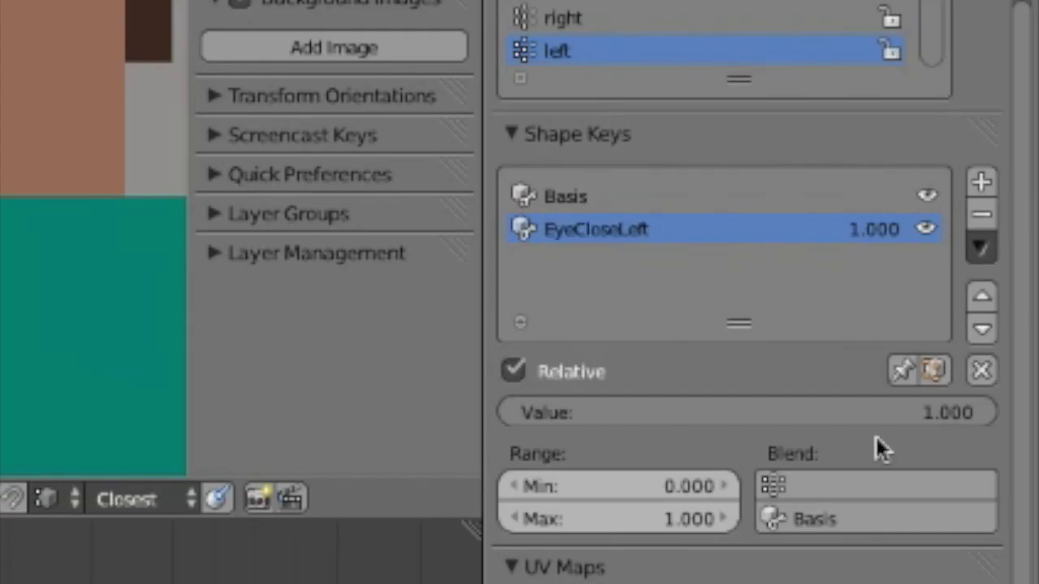
left_click(877, 485)
scroll(873, 301, "down", 3)
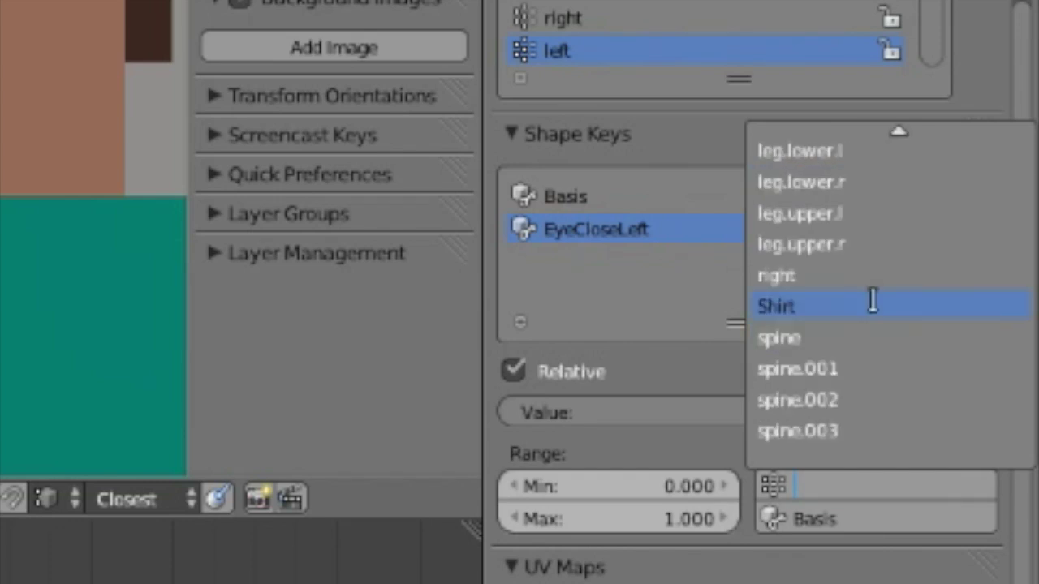
type("left")
key("Return")
mouse_move(847, 413)
left_mouse_down()
mouse_move(480, 413)
mouse_move(841, 413)
left_mouse_up()
- Create a new shape key from the mix, deleting the unwanted Key 2
right_click(842, 413)
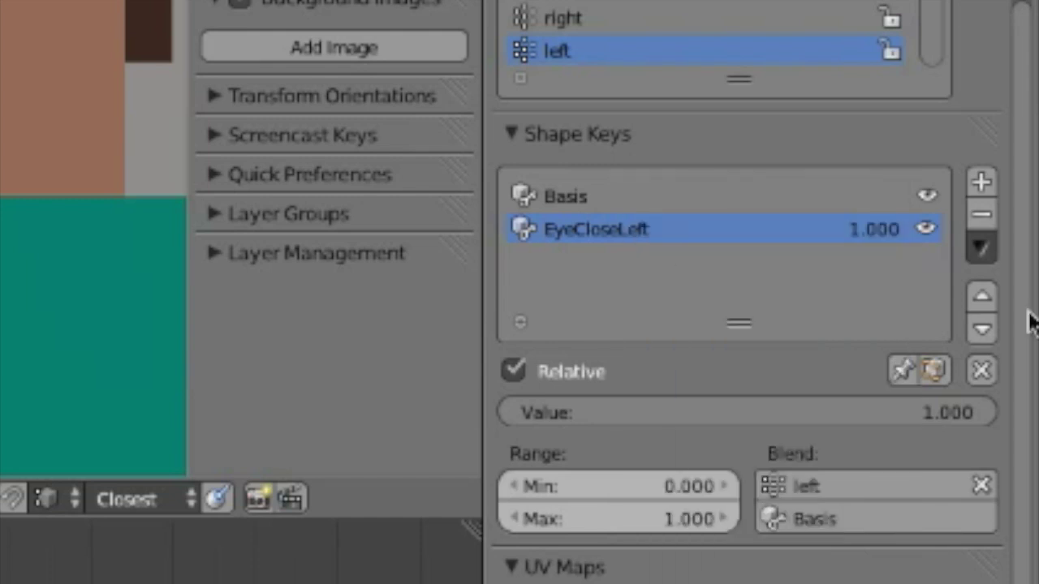
left_click(981, 248)
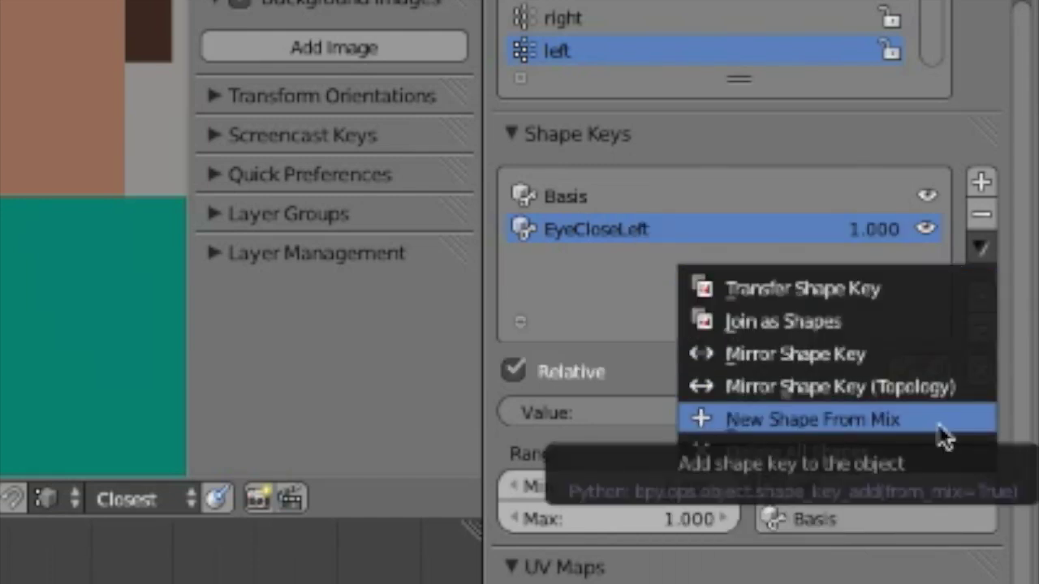
left_click(942, 428)
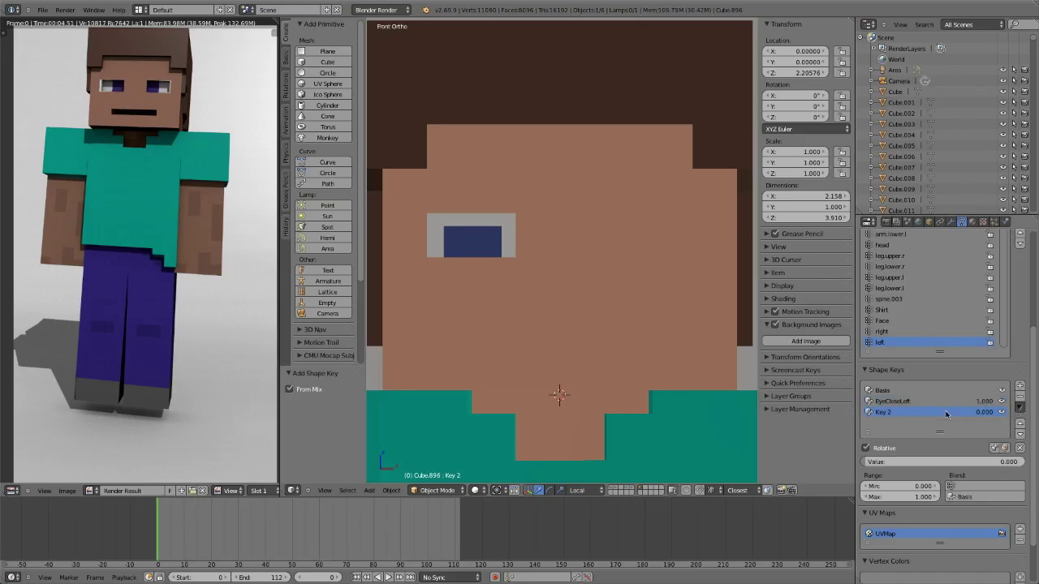
left_click(1021, 407)
left_click(1020, 396)
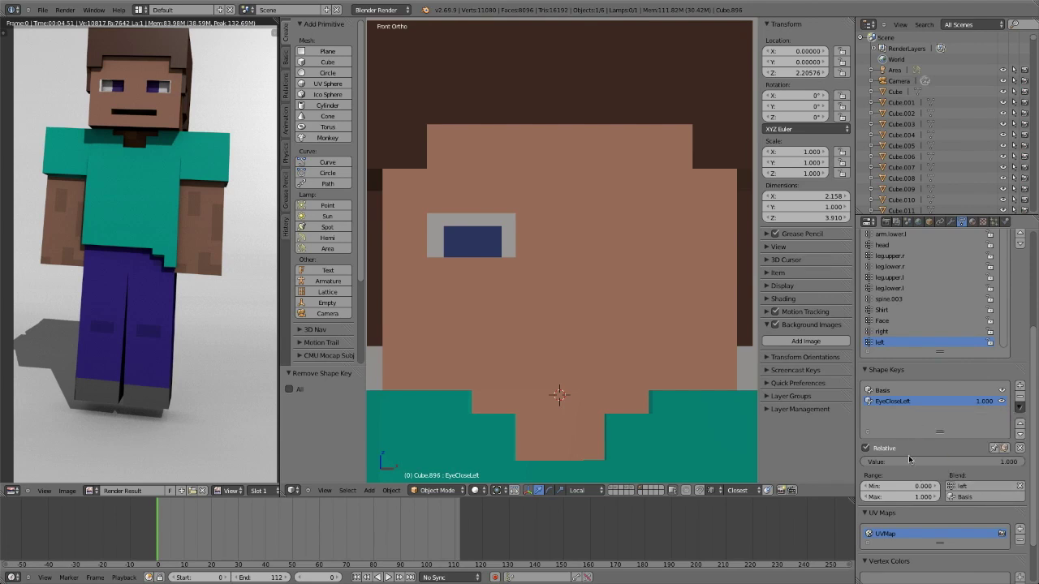
right_click(909, 460)
left_click(1021, 407)
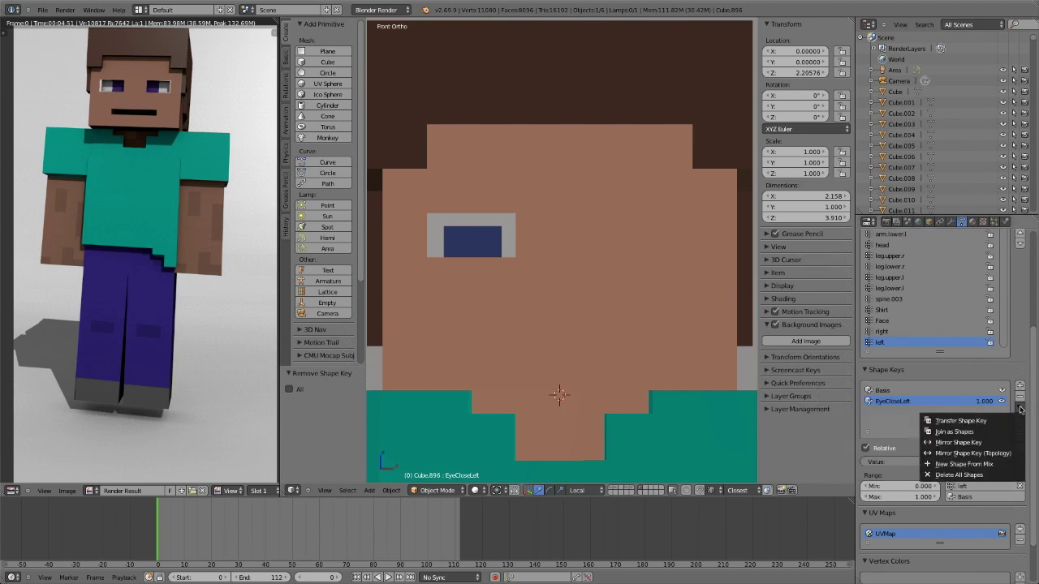
left_click(991, 469)
- Reset the new key's value to zero and rename it e_close_r
left_click(986, 486)
left_click(1020, 406)
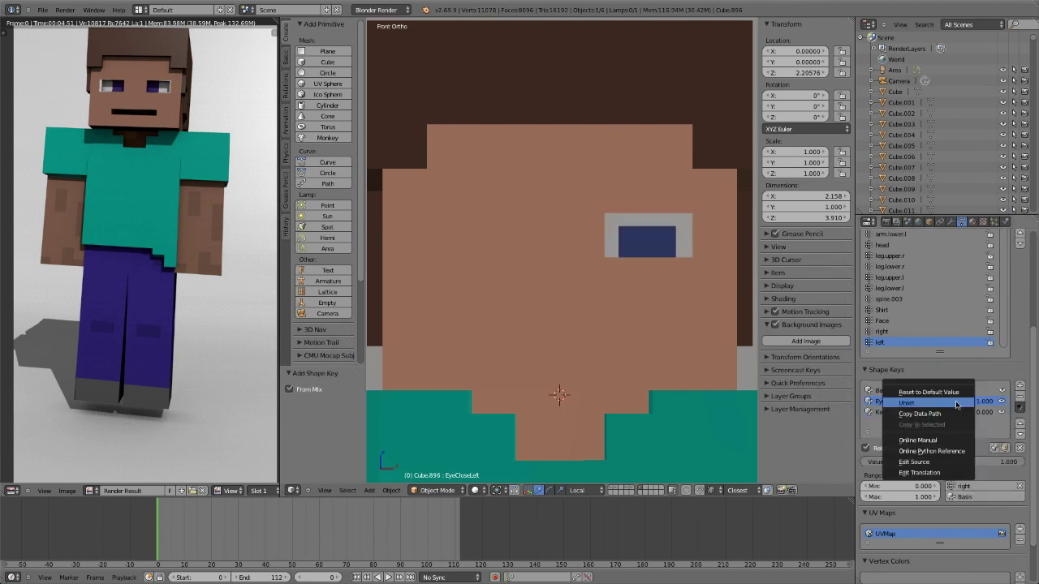
left_click(991, 469)
left_click(893, 401)
left_click(1020, 397)
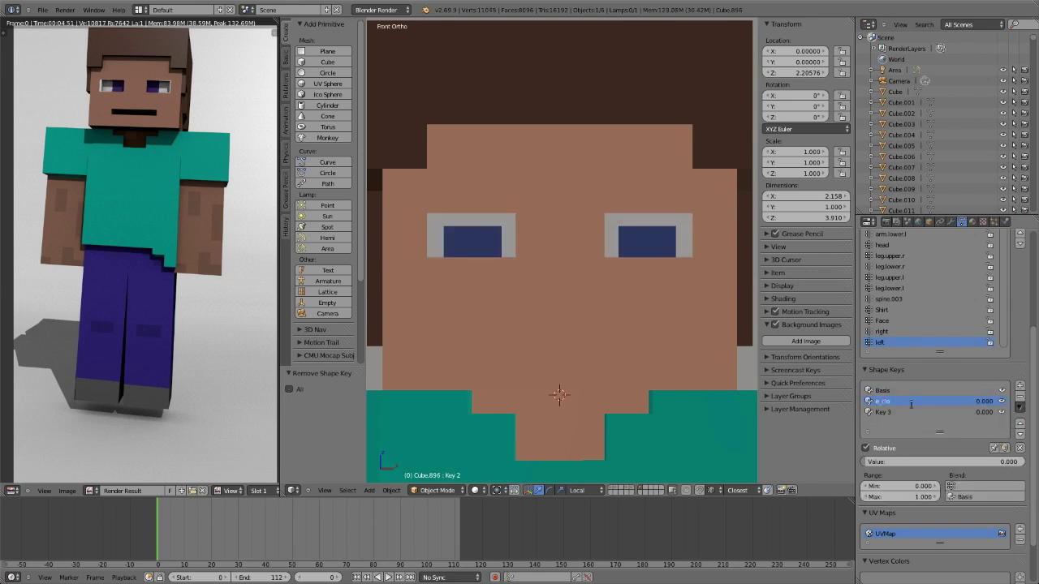
type("close_r")
key("Return")
- Add another shape key named Eyes widen and enter Edit Mode
left_click(1021, 385)
left_click(881, 423)
type("Eyes widen")
key("Return")
key("Tab")
- Cancel the vertical scaling of the eye faces and return to Object Mode
key("s")
key("z")
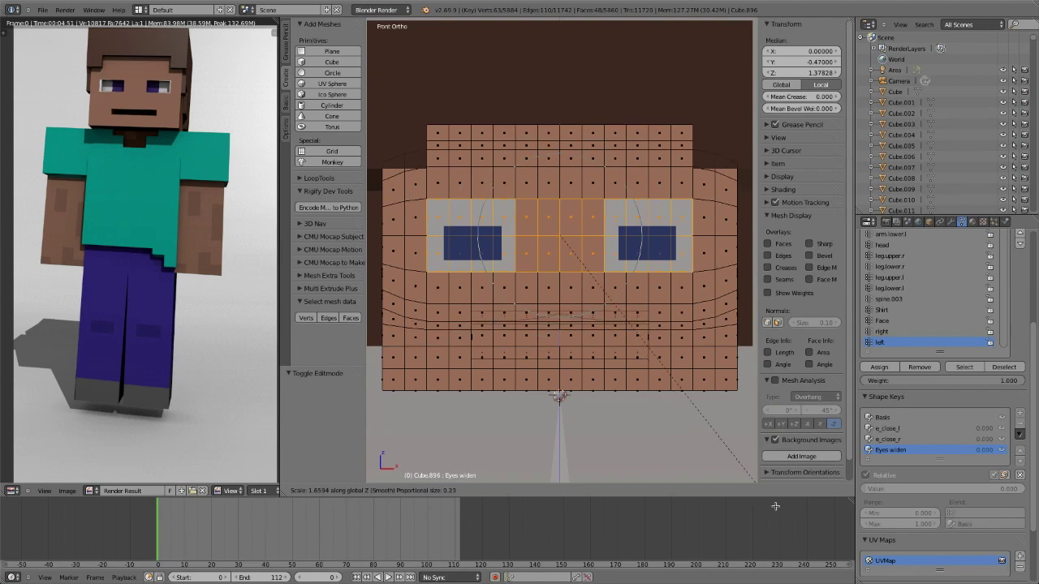
key("Escape")
key("Tab")
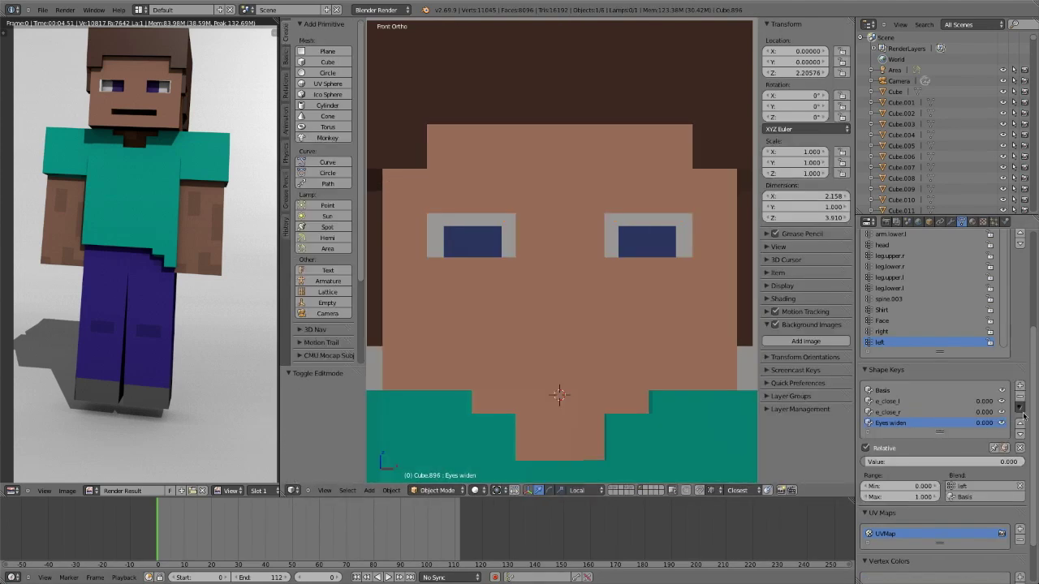
- Rotate the lower face downward for jaw_drop and raise its value to test the mouth
left_click(1020, 406)
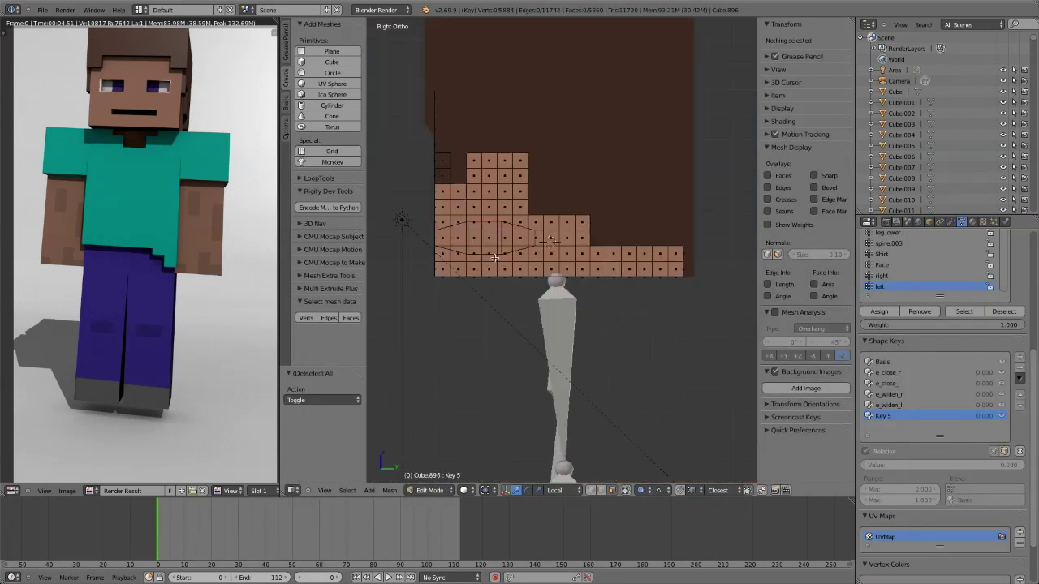
key("r")
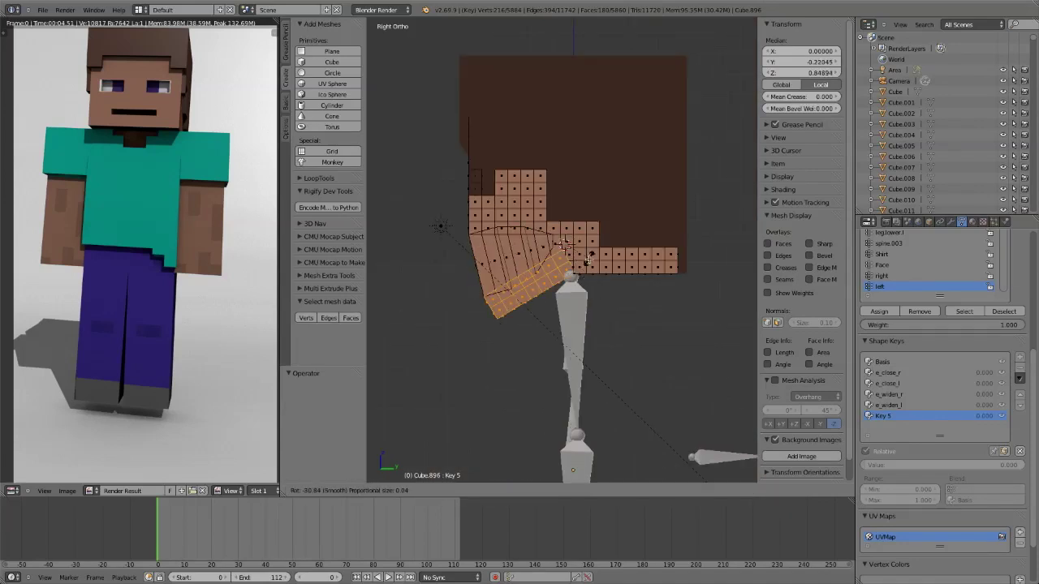
left_click(586, 259)
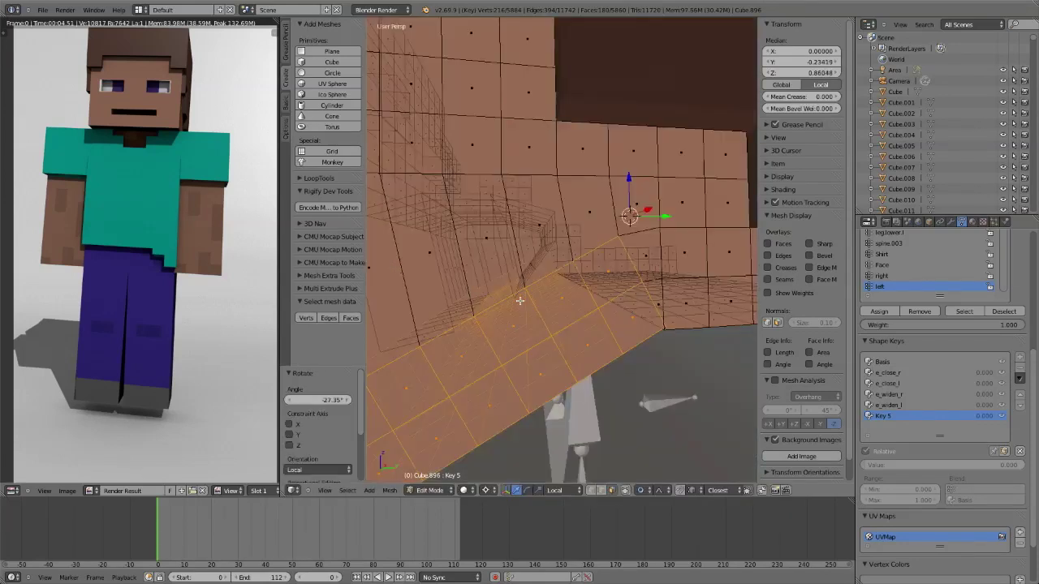
middle_click_drag(517, 297, 485, 295)
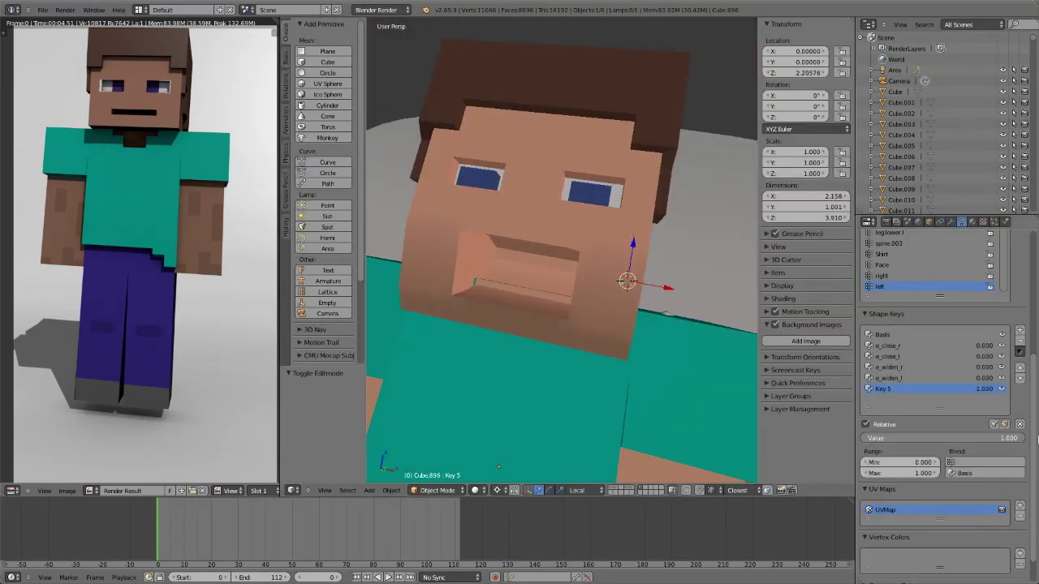
left_click_drag(933, 437, 991, 465)
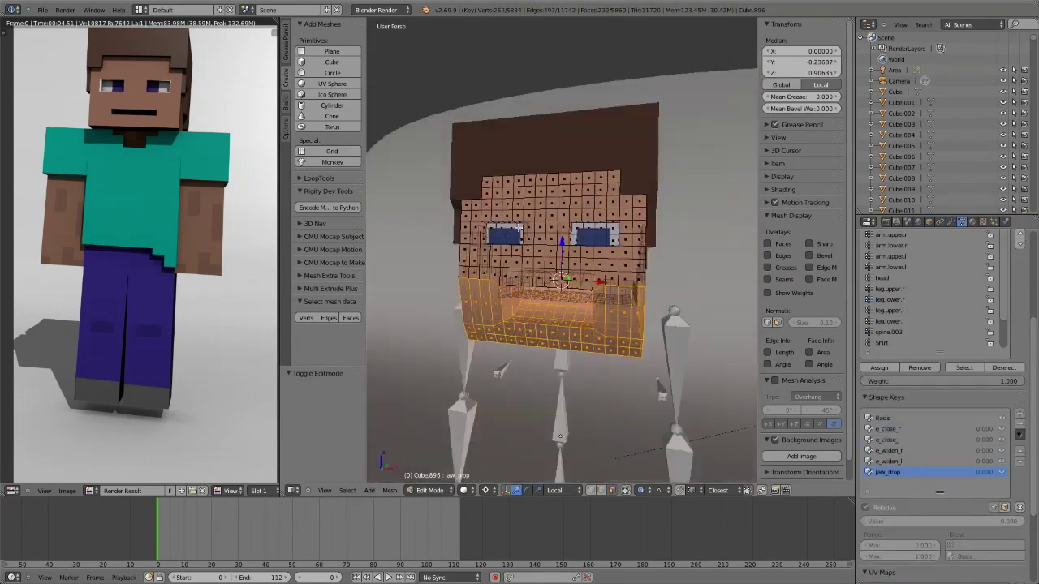
left_click(324, 490)
- From the front view, squeeze the vertex row between the eyes vertically with a Z-axis scale
left_click(355, 417)
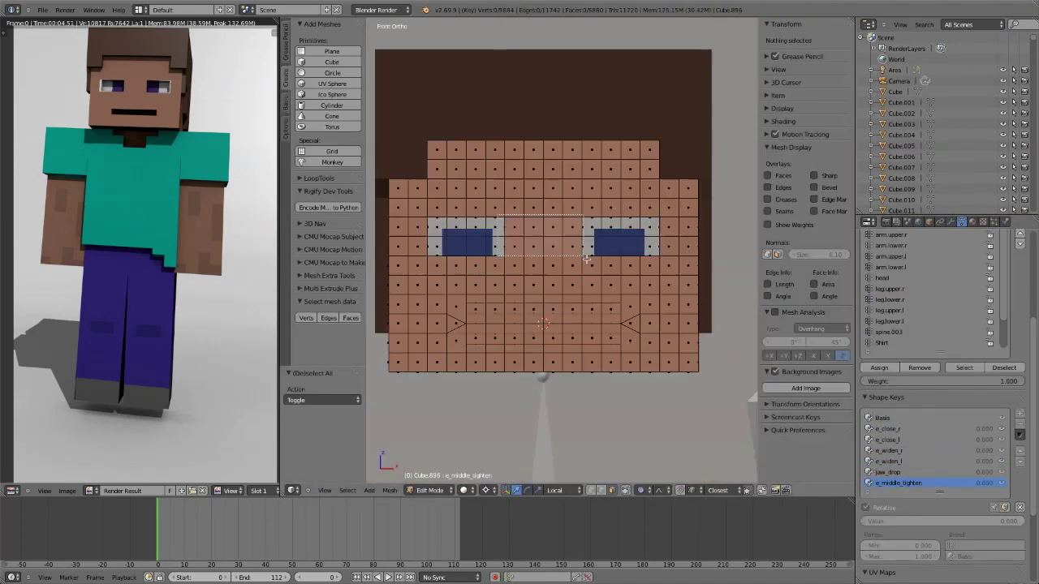
key("s")
key("z")
left_click(602, 239)
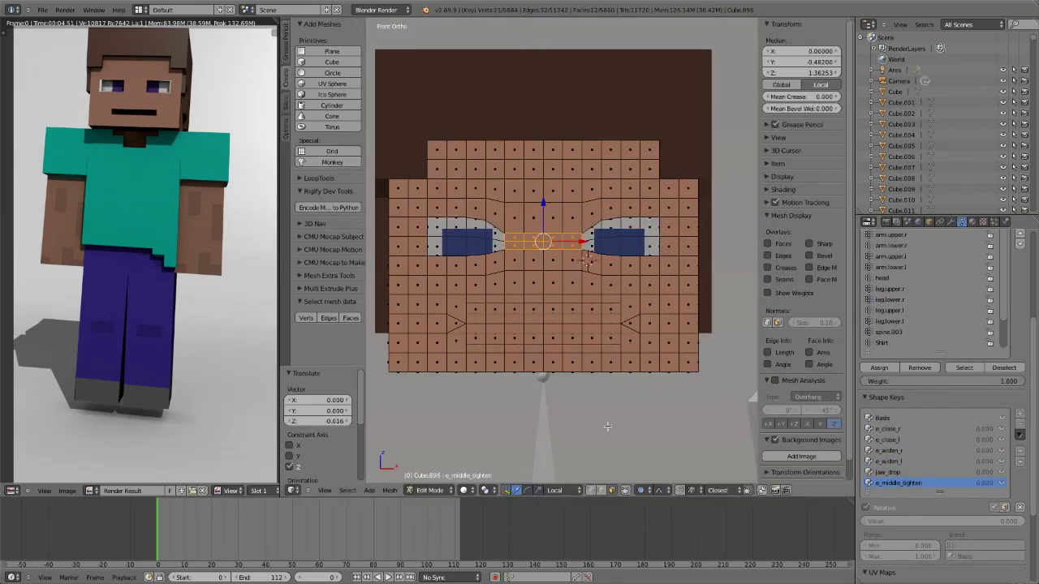
key("Tab")
key("Tab")
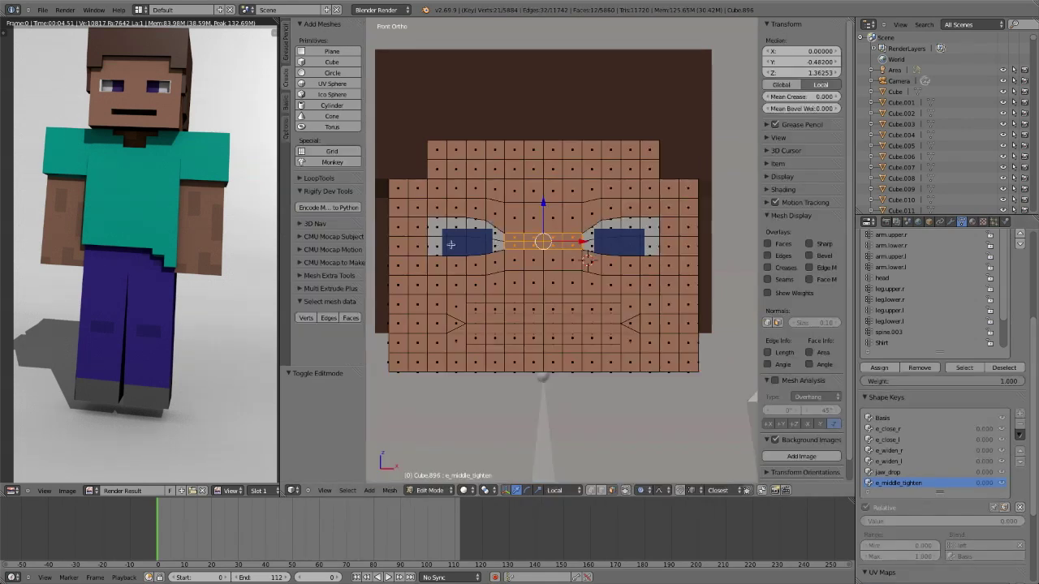
key("Tab")
- Create a new shape key from the mix and name it e_middle_tighten_l
left_click(1021, 408)
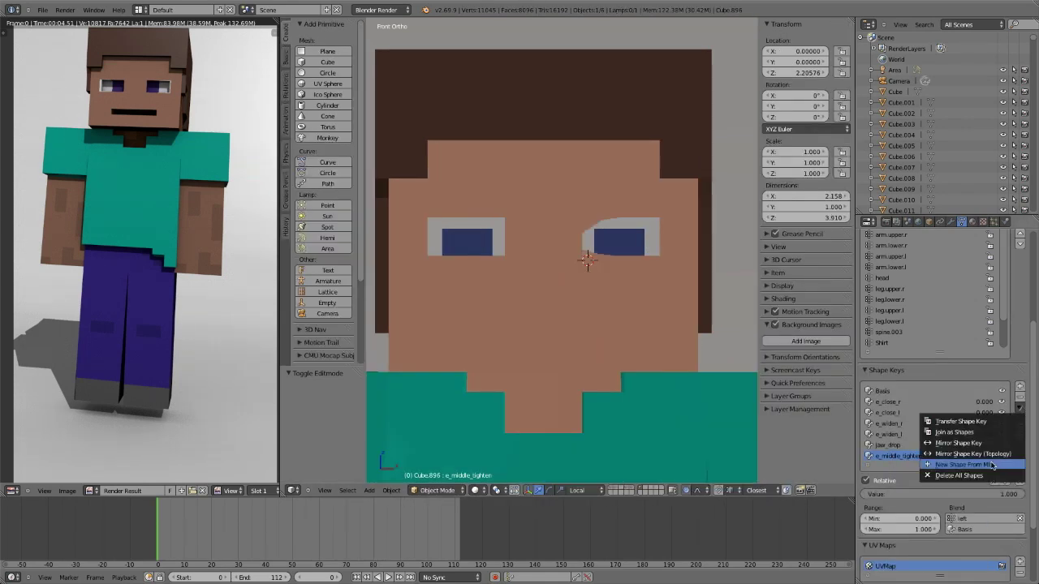
left_click(965, 464)
double_click(885, 456)
type("e_")
double_click(885, 457)
type("e_tighten_r")
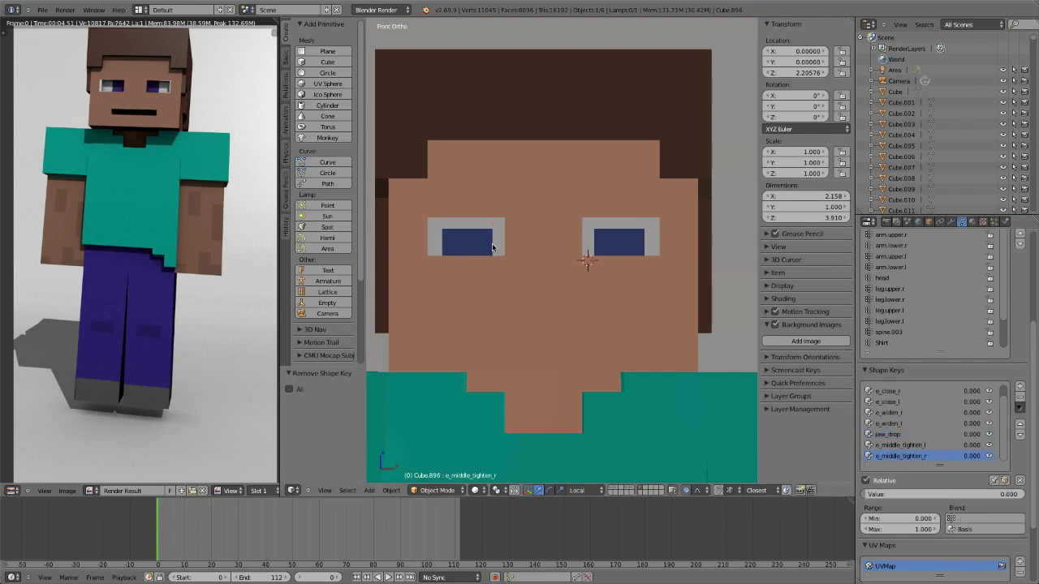
scroll(492, 246, "down", 3)
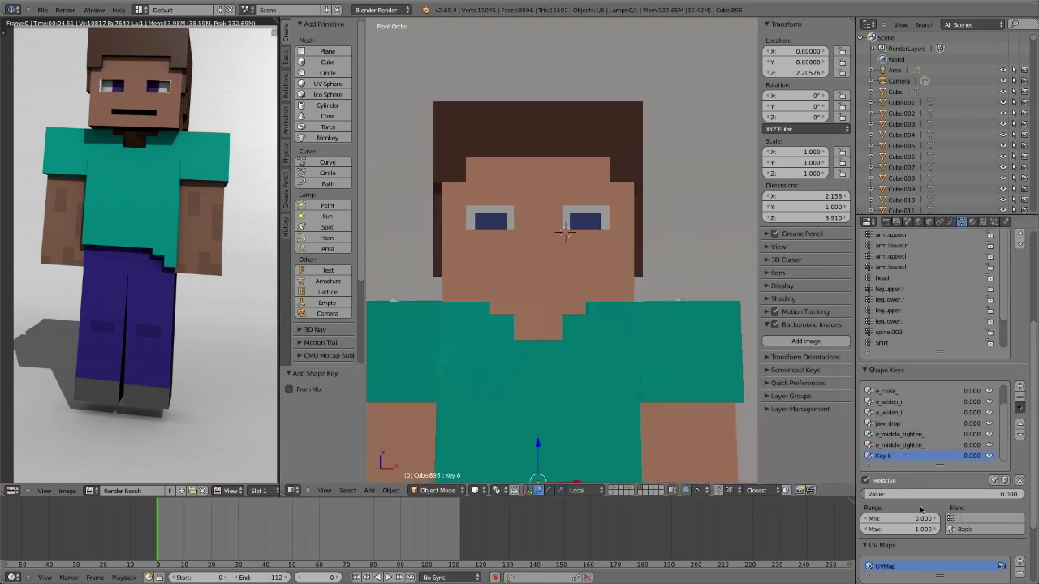
key("Tab")
key("Tab")
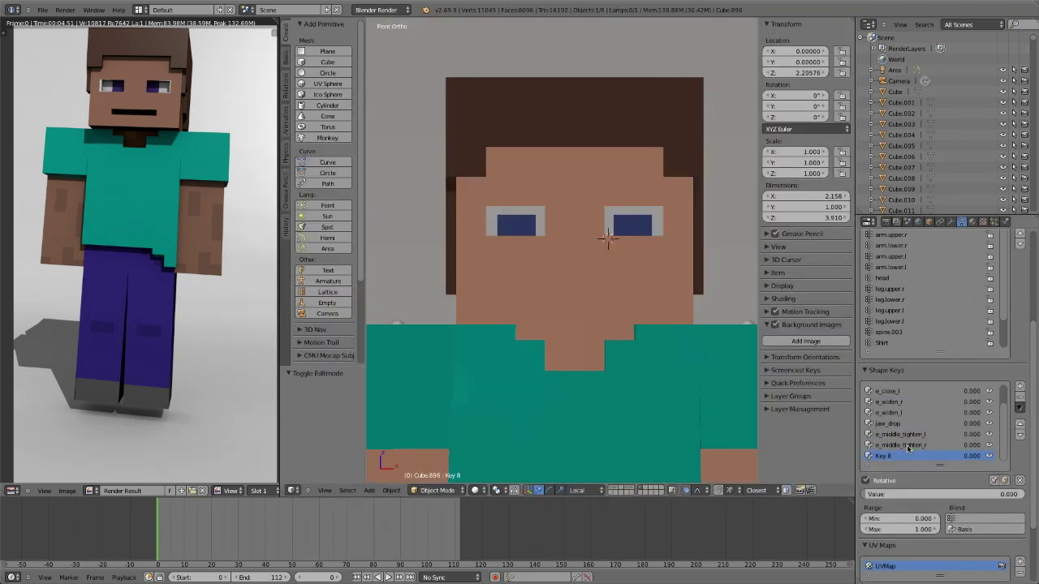
- Add another shape key from the mix, name it e_middle_tighten_r, and make it active
left_click(1020, 408)
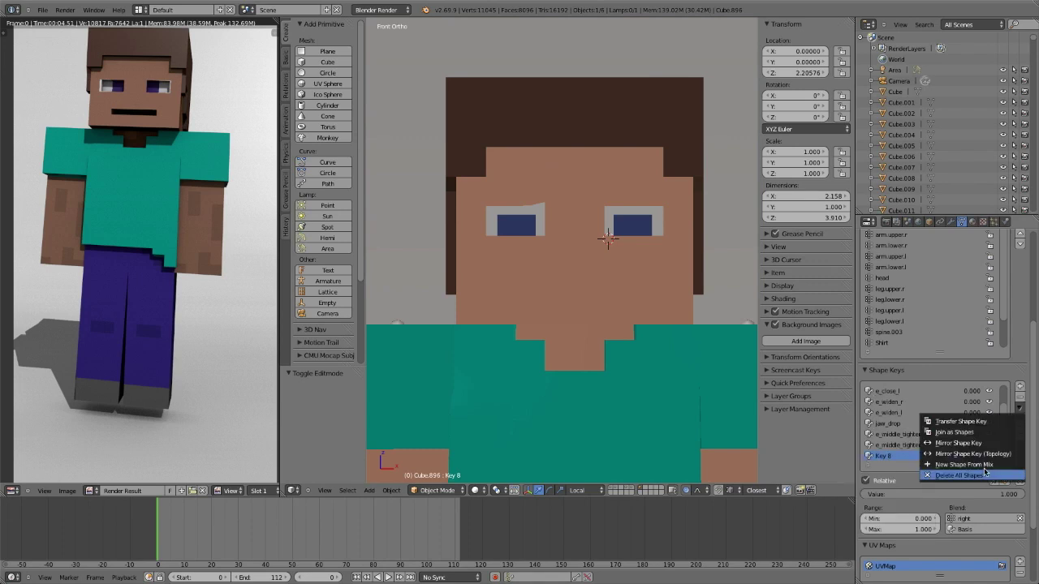
left_click(880, 456)
left_click(1020, 408)
left_click(901, 464)
double_click(881, 456)
type("e_m")
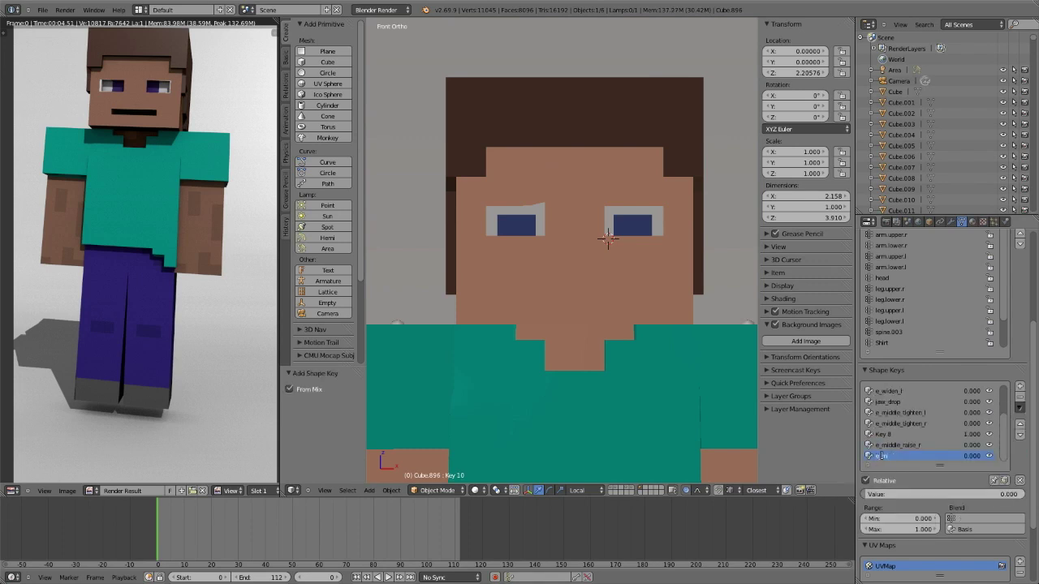
left_click(1021, 409)
left_click(901, 464)
double_click(885, 456)
middle_click_drag(601, 268, 568, 276)
left_click(899, 423)
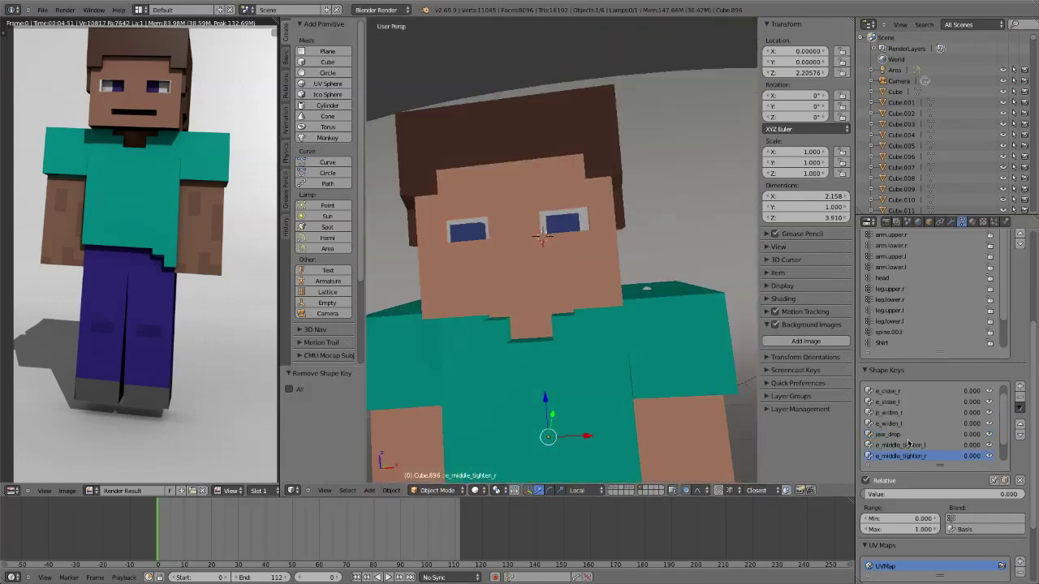
key("Tab")
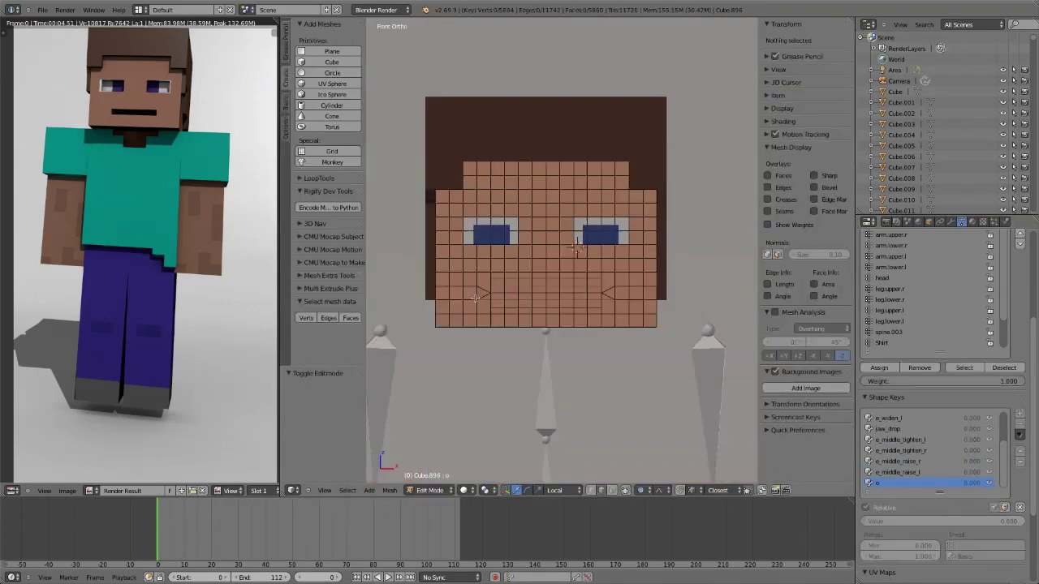
- Select the mouth edge loop and shift it slightly along Z for the e_middle_raise key
scroll(476, 297, "up", 3)
middle_click_drag(475, 297, 641, 479)
right_click(513, 286, "alt")
key("g")
key("z")
left_click(517, 298)
key("KP_1")
key("Tab")
- Try a vertical scale of the mouth loop on the new key, then cancel and deselect
scroll(492, 272, "up", 4)
middle_click_drag(698, 349, 715, 332)
key("Tab")
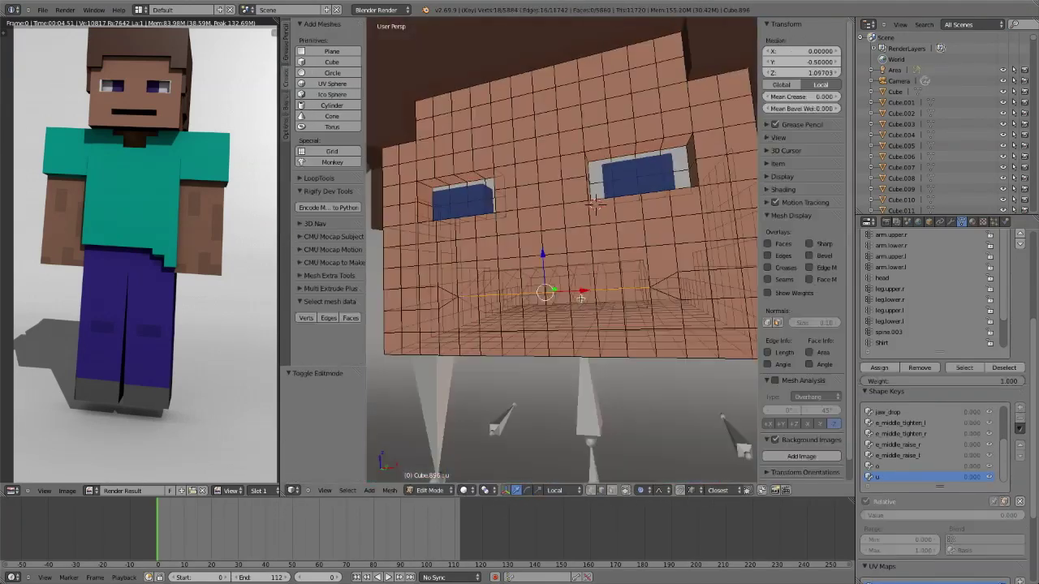
key("Tab")
key("Tab")
key("s")
key("z")
key("Escape")
key("a")
- Move the mouth loop along Z and scale it vertically to shape a phoneme key
middle_click_drag(721, 325, 568, 300)
right_click(500, 274, "alt")
key("g")
key("z")
key("Return")
key("s")
key("z")
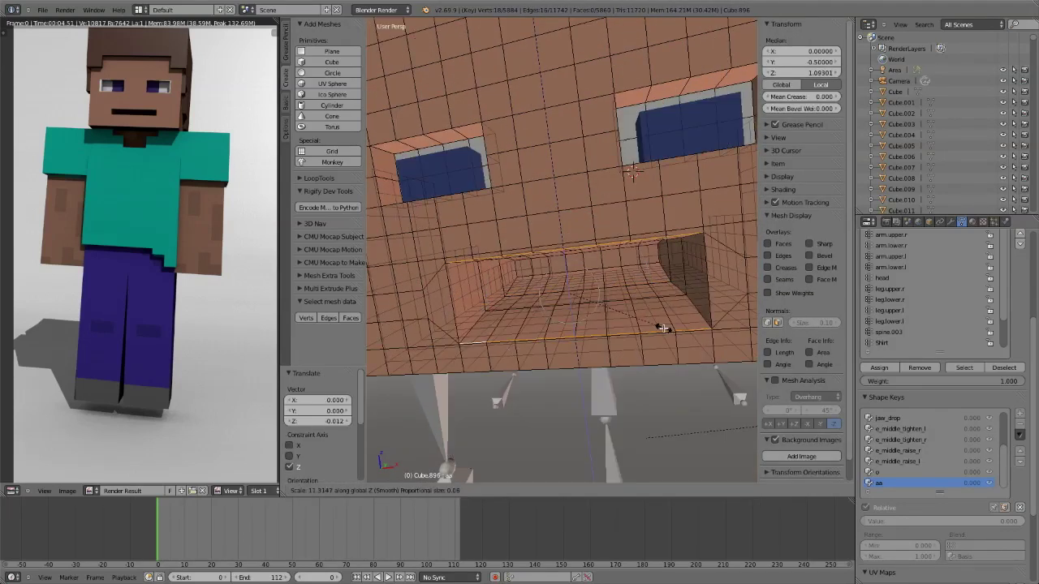
left_click(672, 328)
key("Tab")
scroll(608, 286, "up", 4)
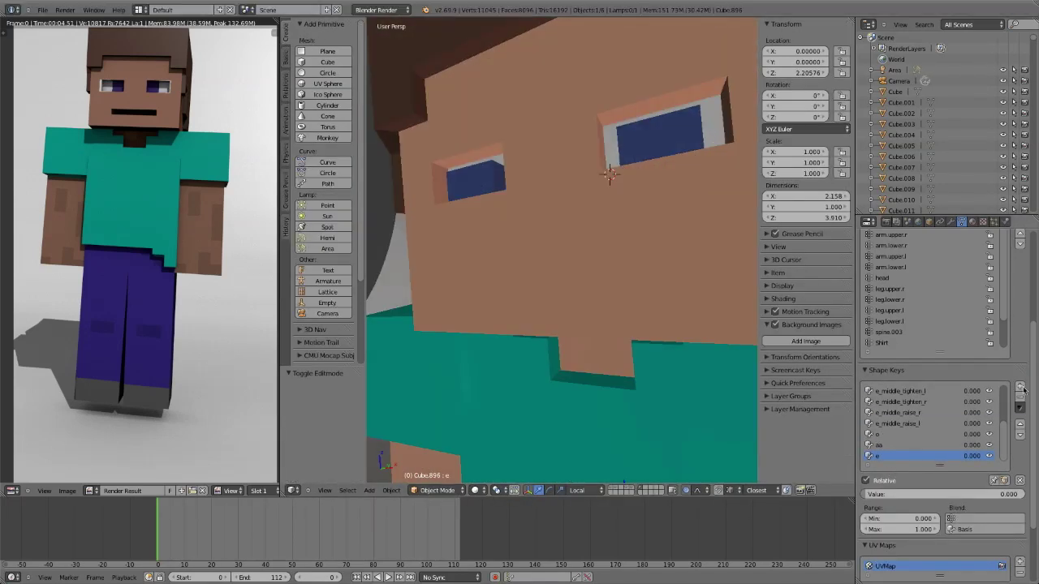
- Add the mm shape key, raise the mouth vertices for the smile, and preview a key value
left_click(1019, 390)
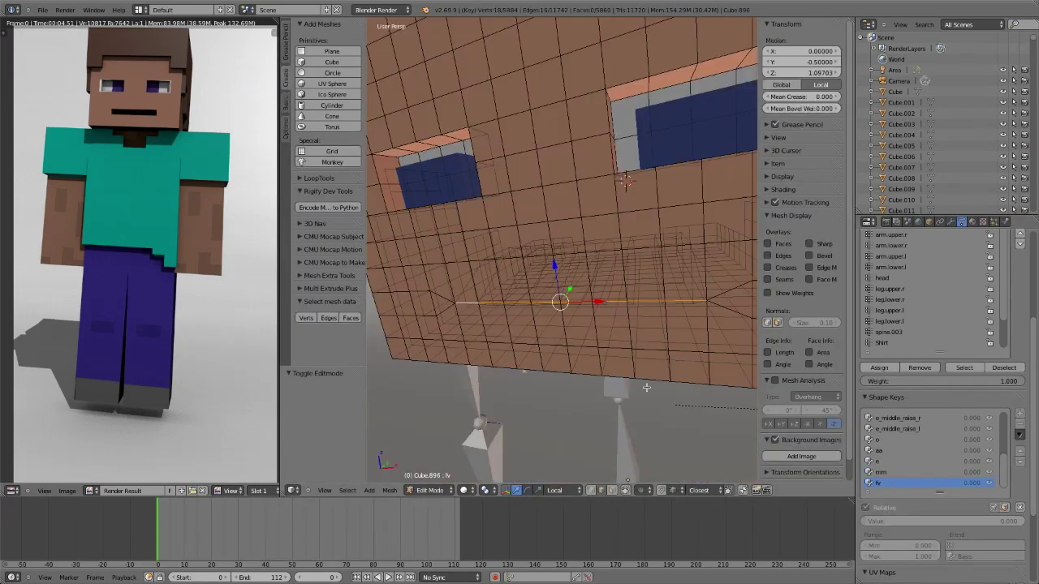
key("a")
middle_click_drag(647, 388, 552, 268)
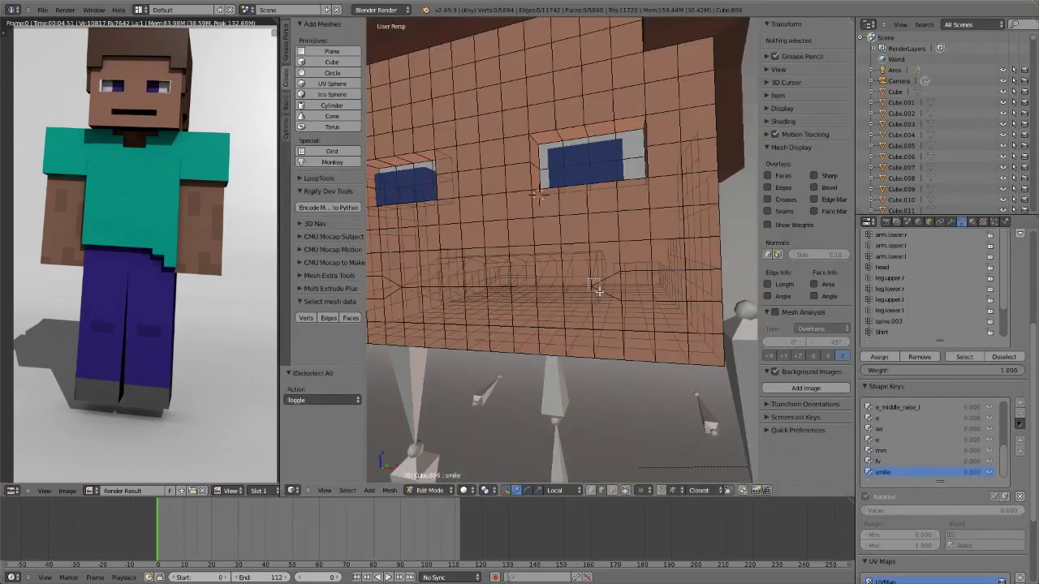
key("g")
key("z")
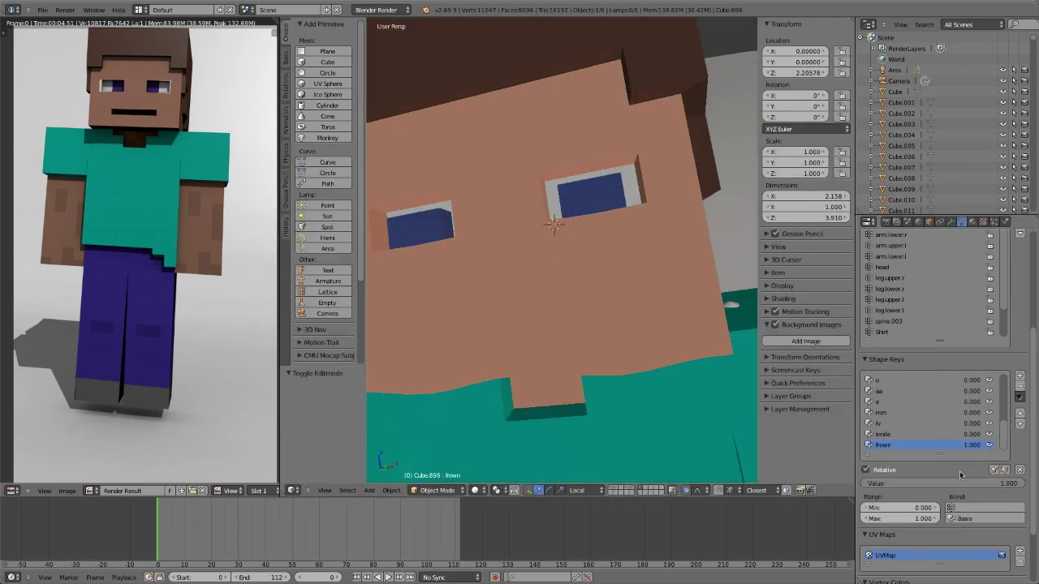
left_click_drag(942, 483, 876, 484)
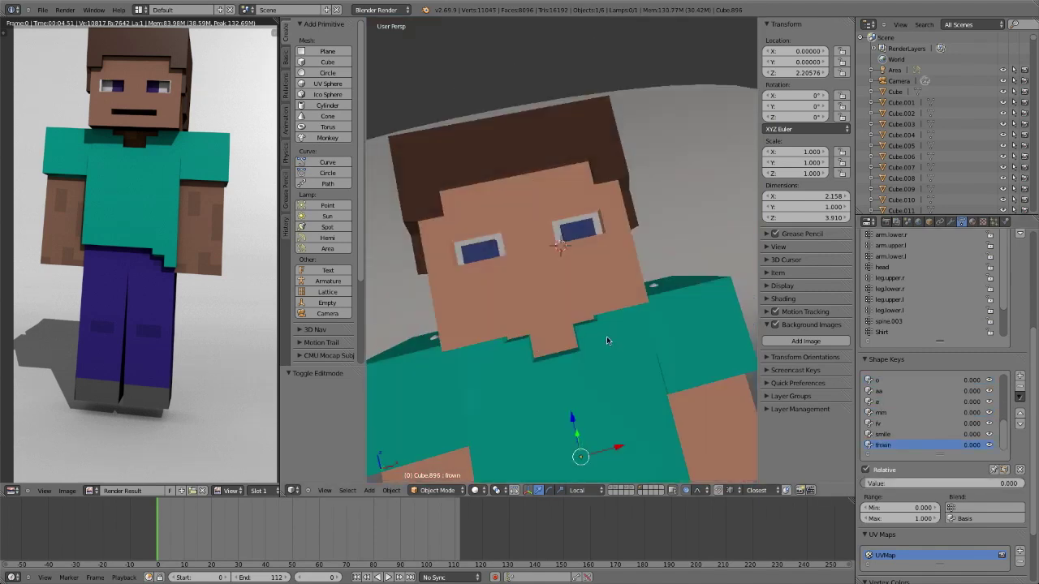
middle_click_drag(607, 341, 730, 365)
scroll(927, 406, "up", 5)
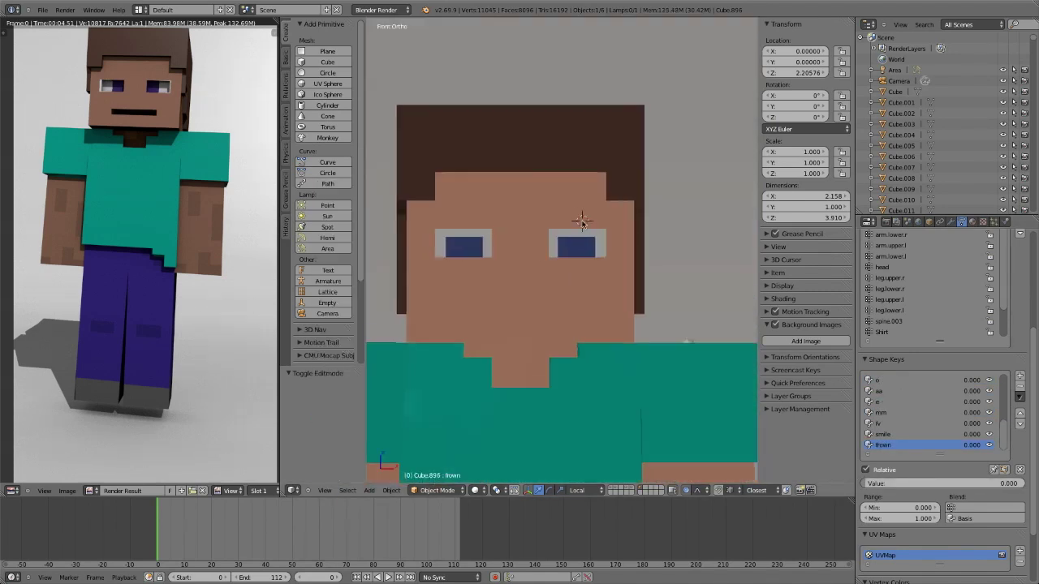
- Add an eyebrow cube and mirror its duplicate across X to X -0.24026
key("shift+a")
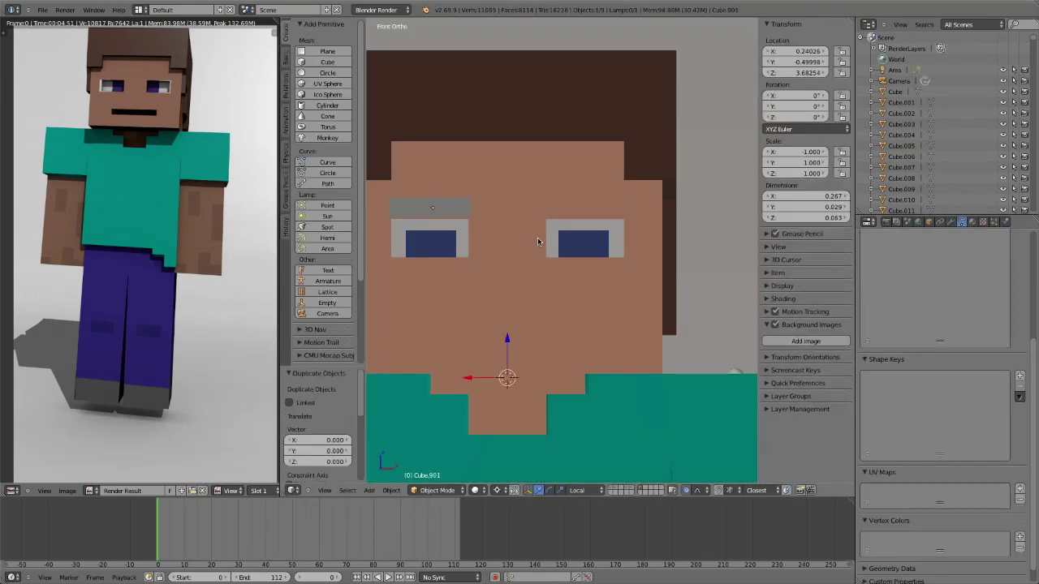
key("ctrl+m")
key("x")
key("Return")
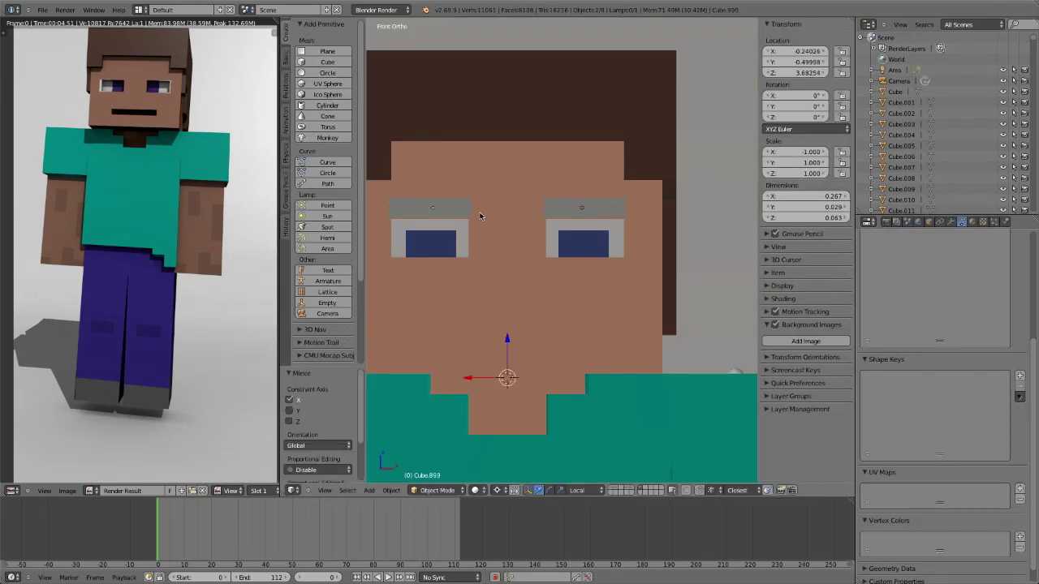